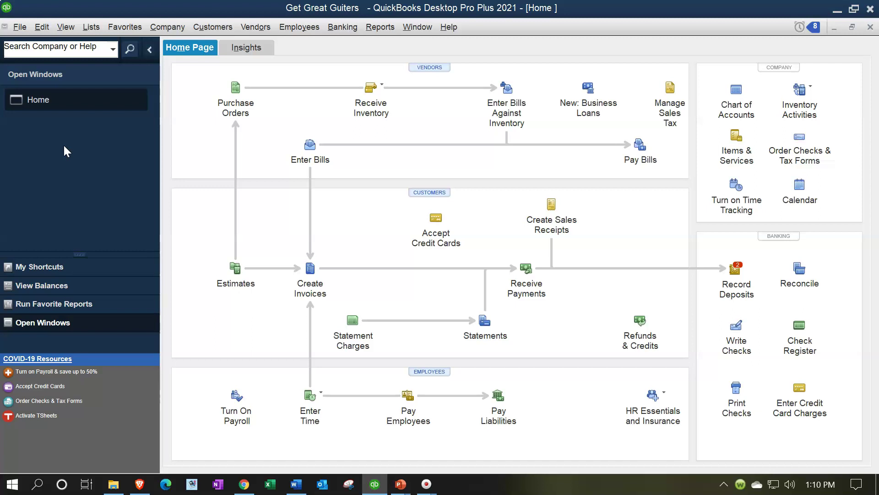
# Check the company-level Tax: 1099 preferences for the 1099-MISC filing setting and close the preferences.
pyautogui.click(42, 28)
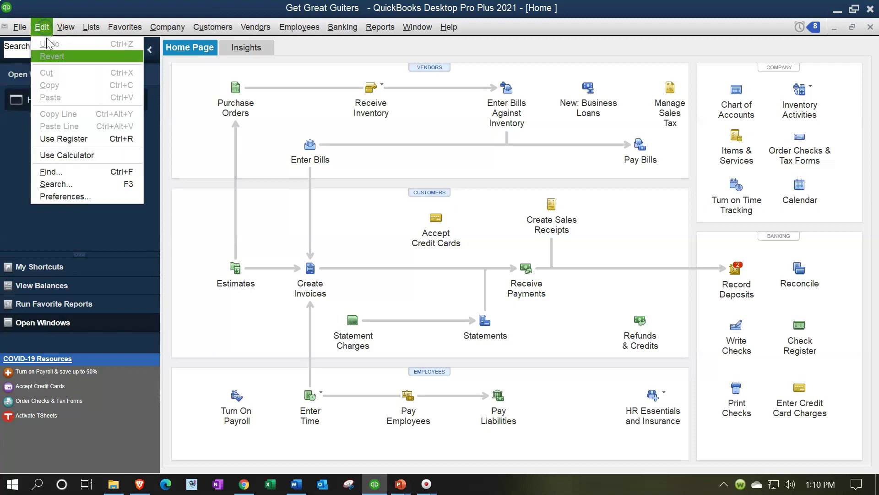
pyautogui.click(74, 196)
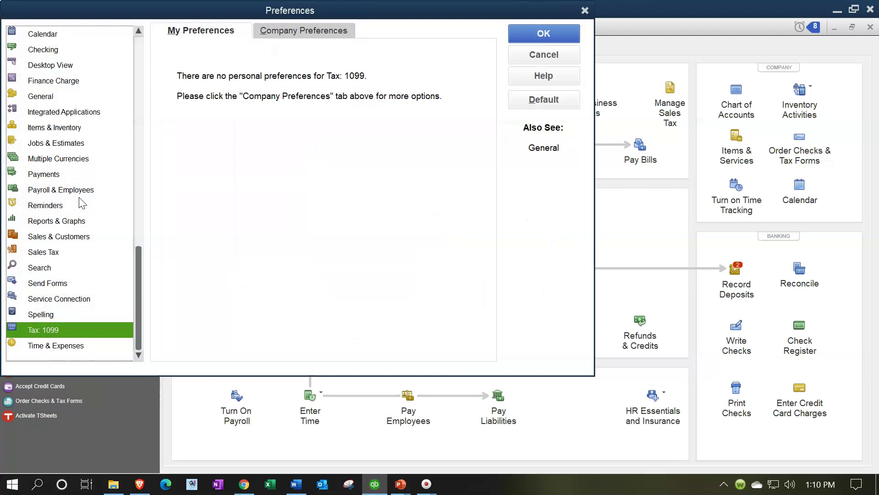
pyautogui.moveTo(140, 284)
pyautogui.mouseDown()
pyautogui.moveTo(143, 59)
pyautogui.moveTo(127, 290)
pyautogui.mouseUp()
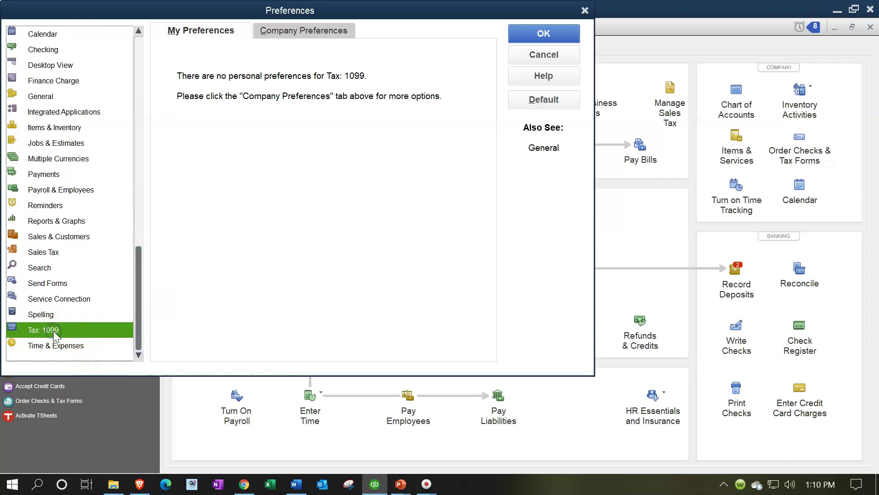
pyautogui.click(300, 41)
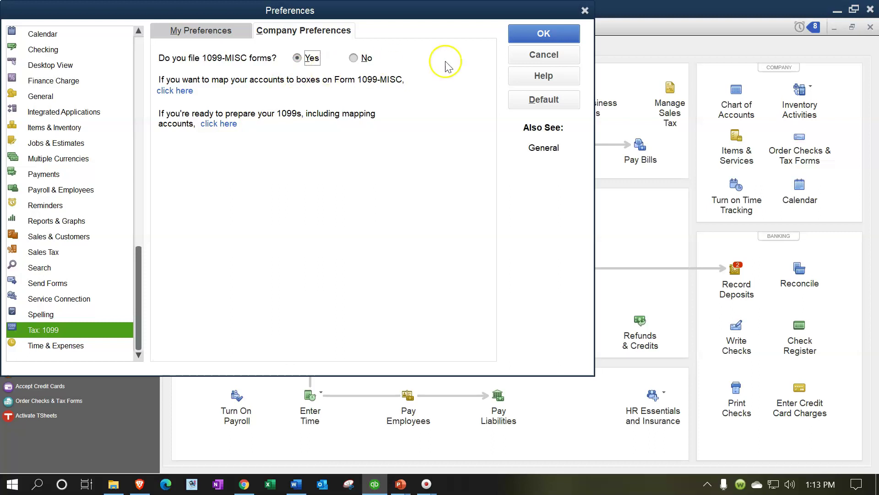
pyautogui.click(584, 11)
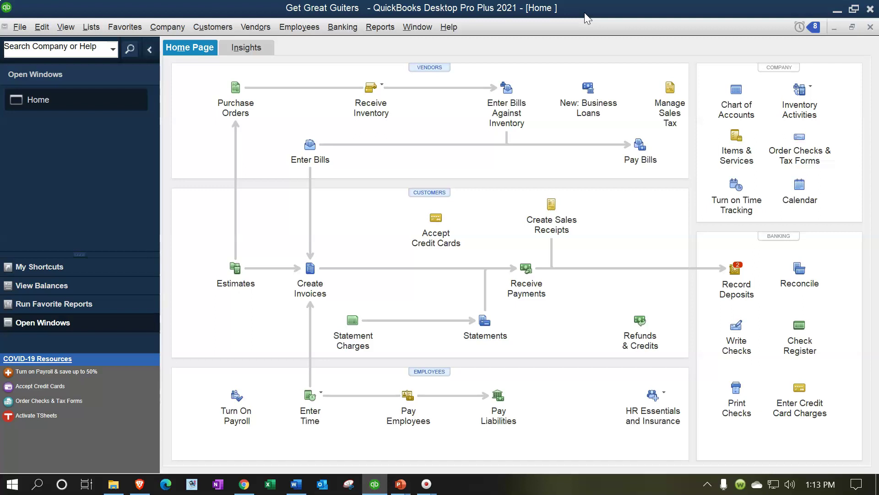
# Open the Vendor Center and look through the CA Department of Tax & Fees, Edison and Epiphone vendor records.
pyautogui.click(252, 31)
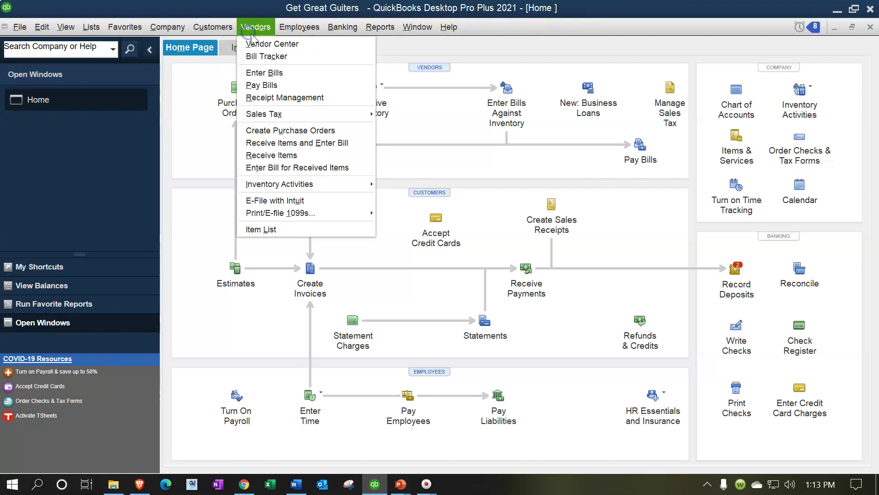
pyautogui.click(259, 44)
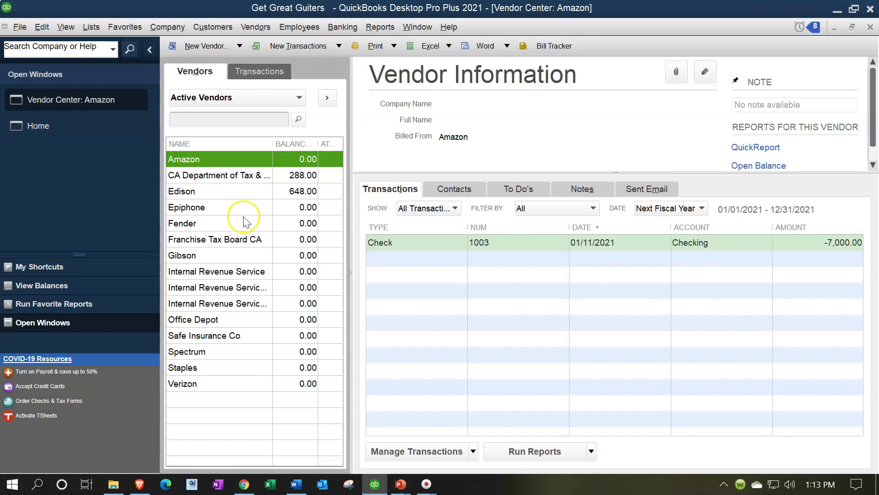
pyautogui.click(237, 176)
pyautogui.click(236, 176)
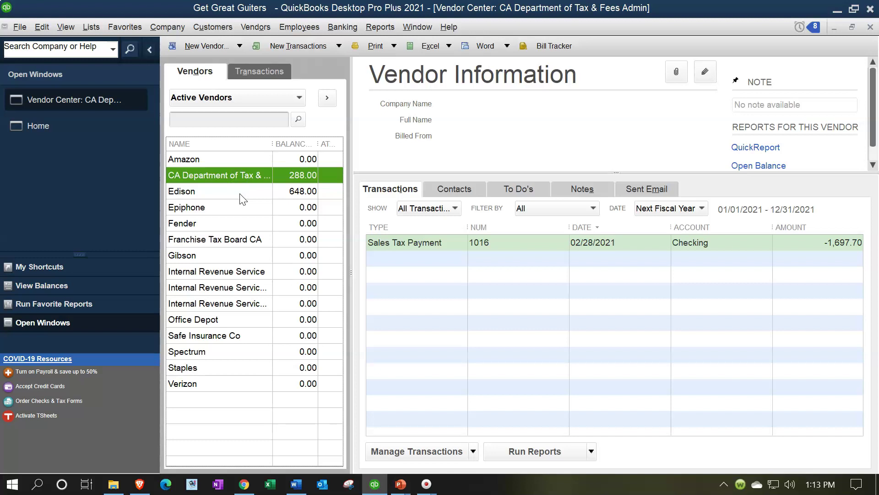
pyautogui.click(242, 198)
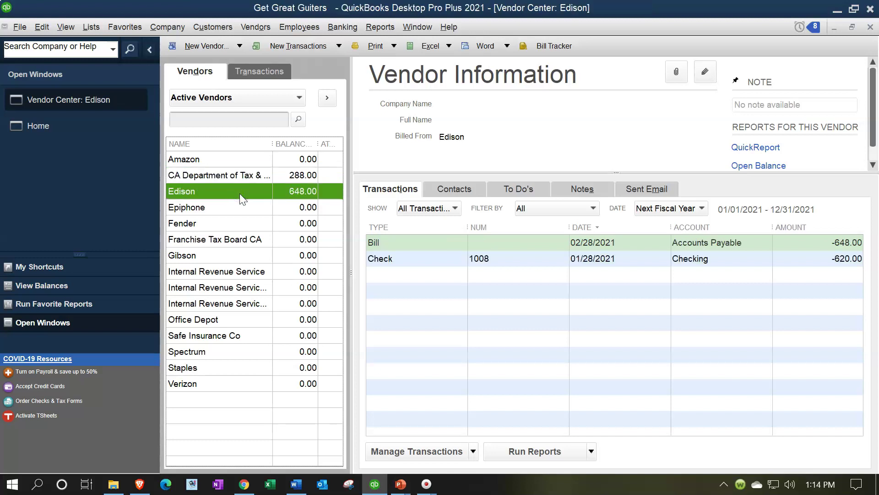
pyautogui.click(234, 210)
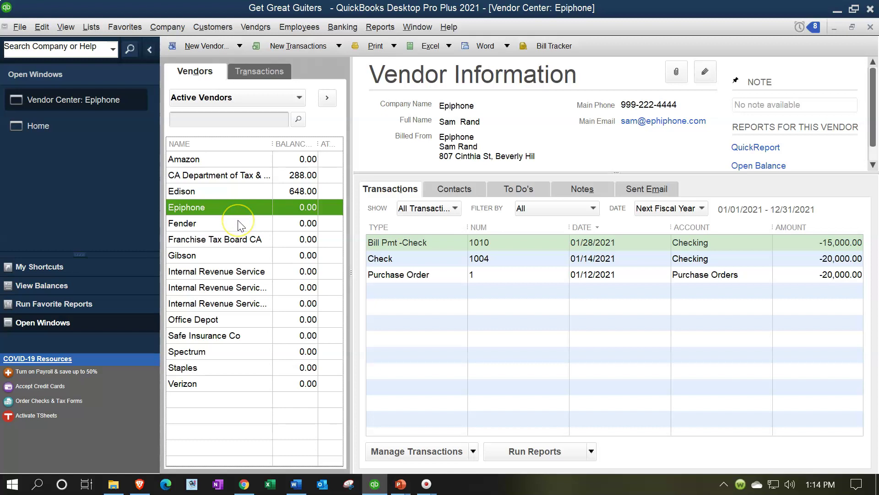
# Inspect the Fender vendor's tax settings, briefly toggling the 1099 eligibility option on and off, and close the record.
pyautogui.click(238, 221)
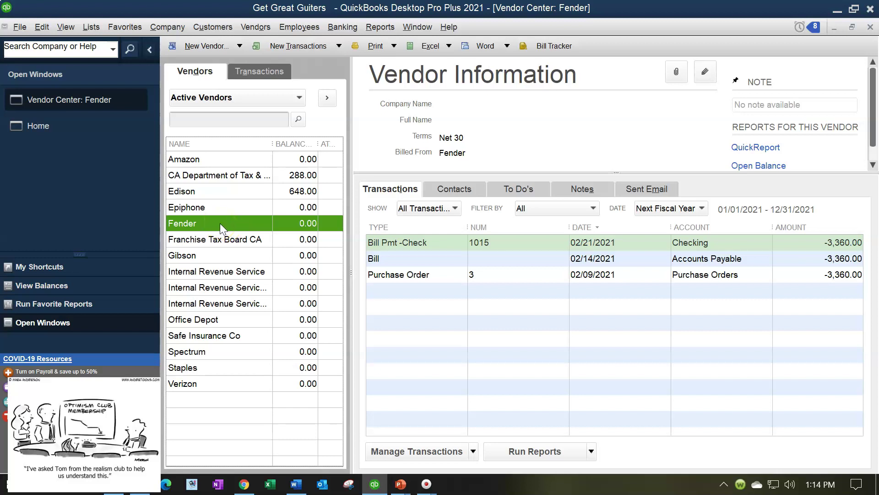
pyautogui.doubleClick(220, 224)
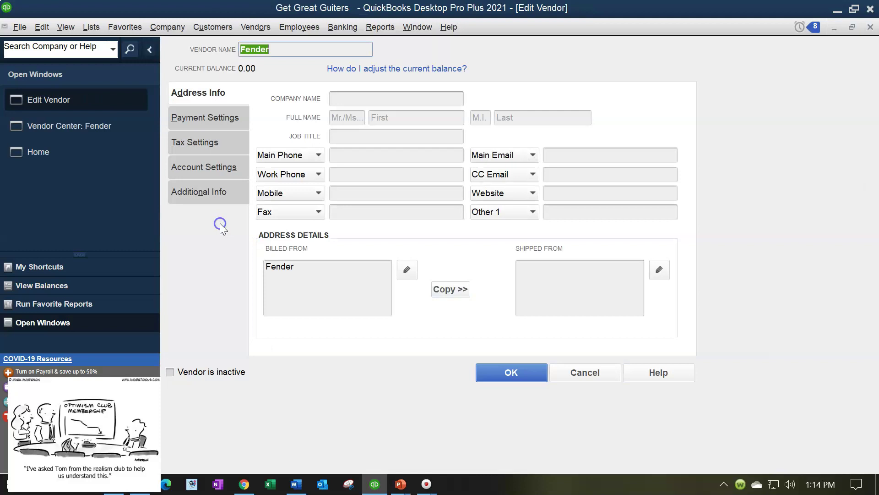
pyautogui.click(219, 143)
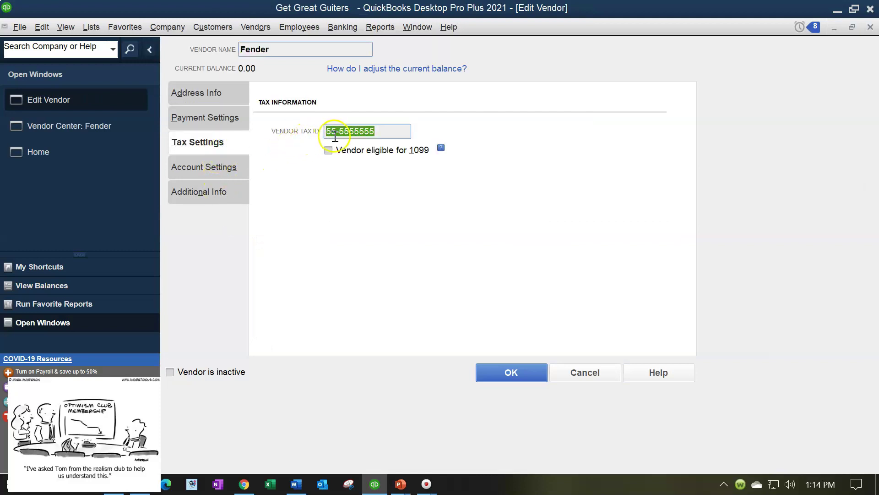
pyautogui.click(328, 150)
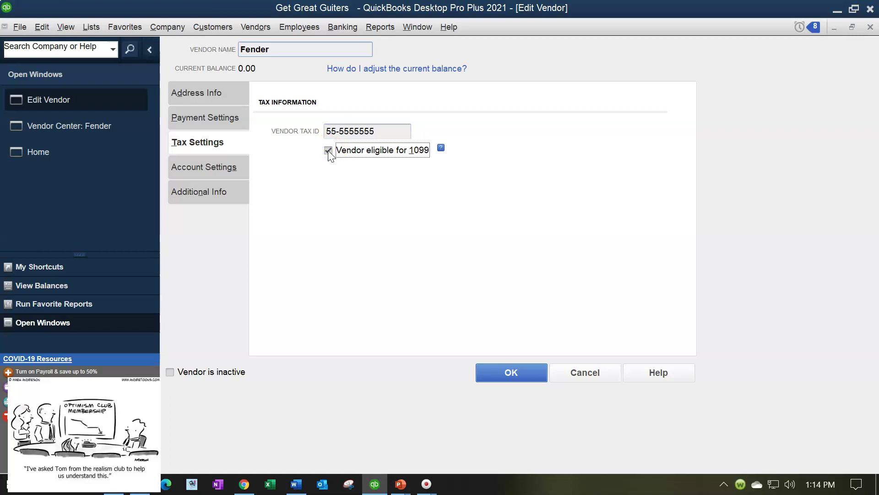
pyautogui.click(328, 151)
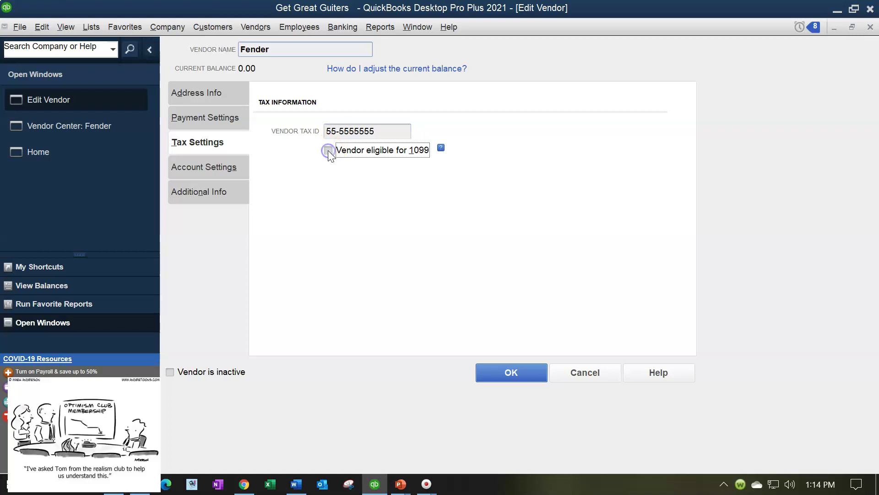
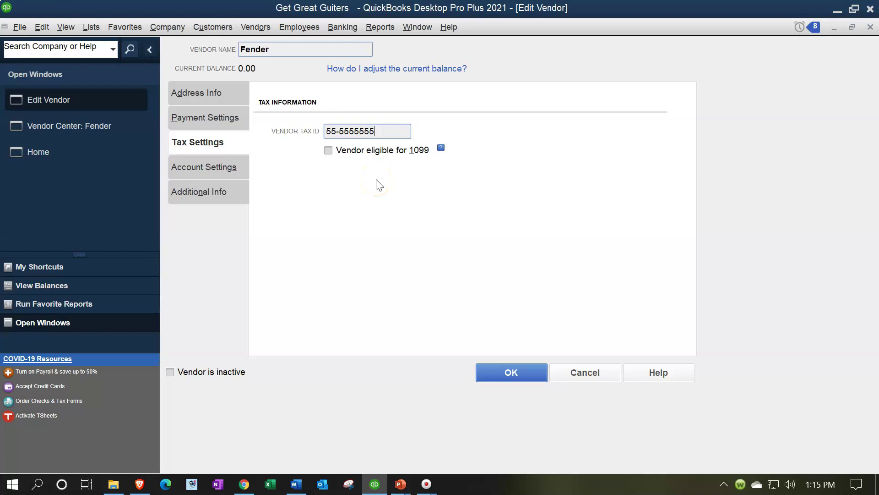
pyautogui.click(871, 27)
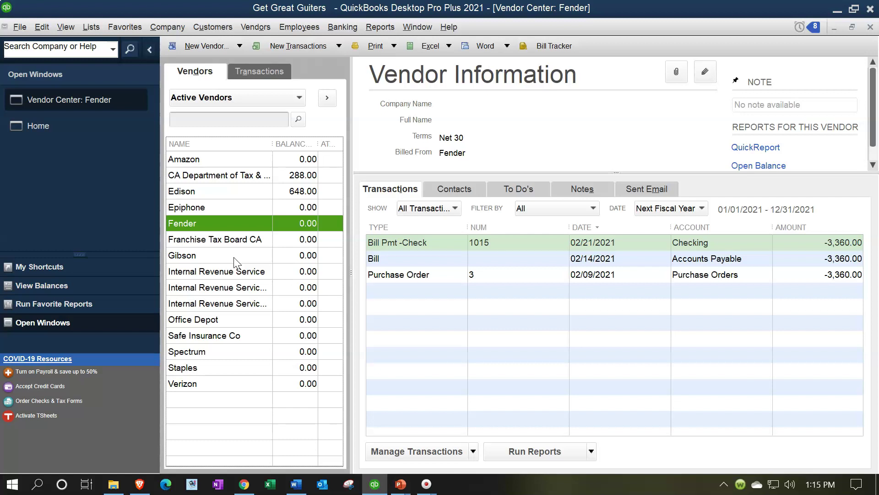
# Run the 1099 Summary report from the Vendors & Payables group in the Report Center.
pyautogui.click(381, 27)
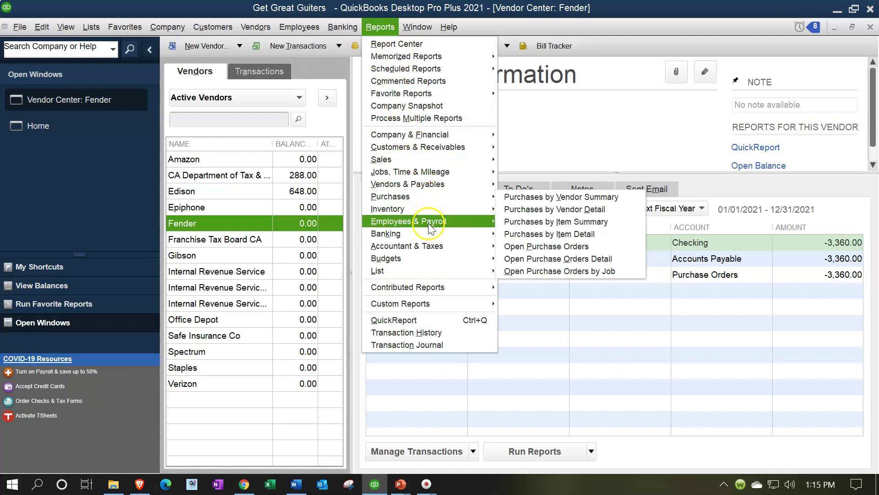
pyautogui.moveTo(430, 184)
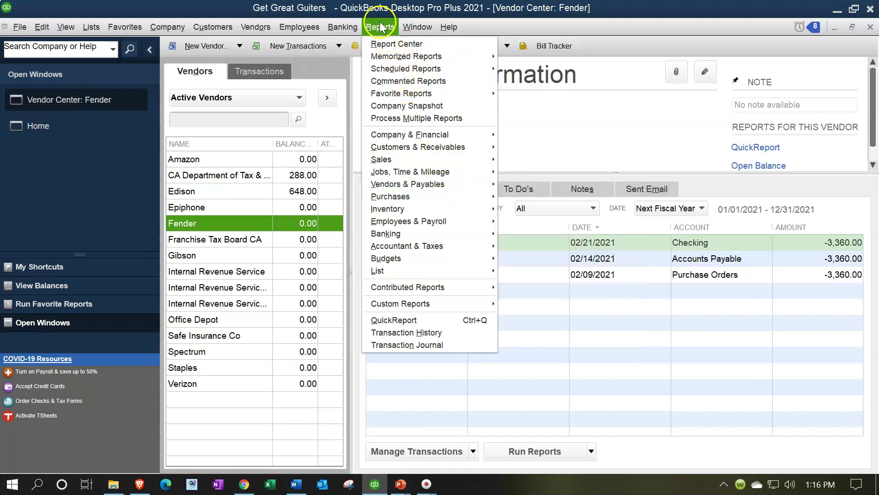
pyautogui.click(382, 45)
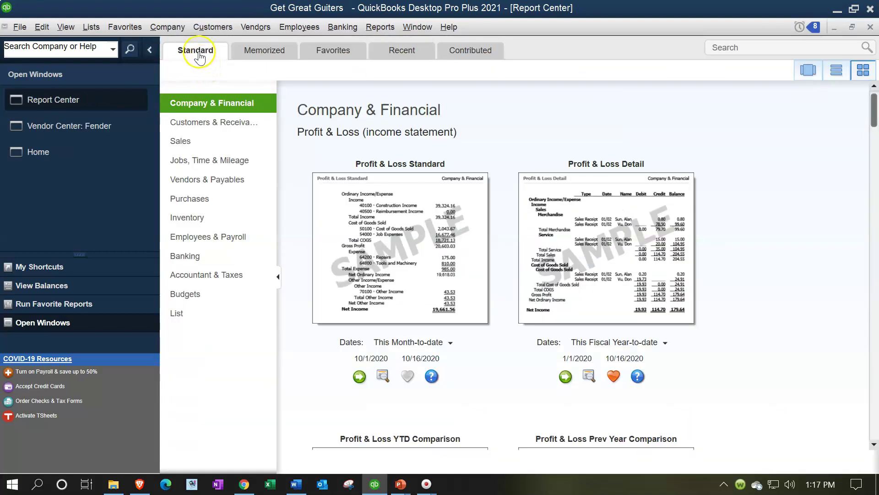
pyautogui.click(201, 187)
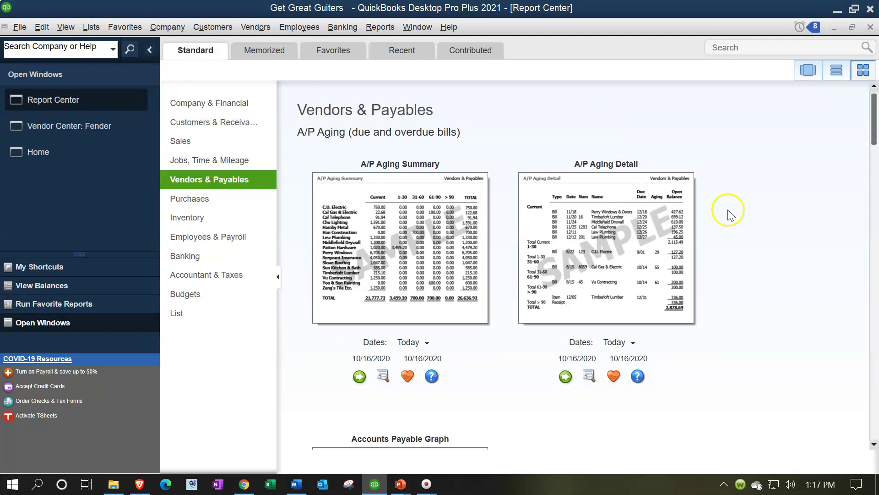
pyautogui.scroll(-9, 737, 212)
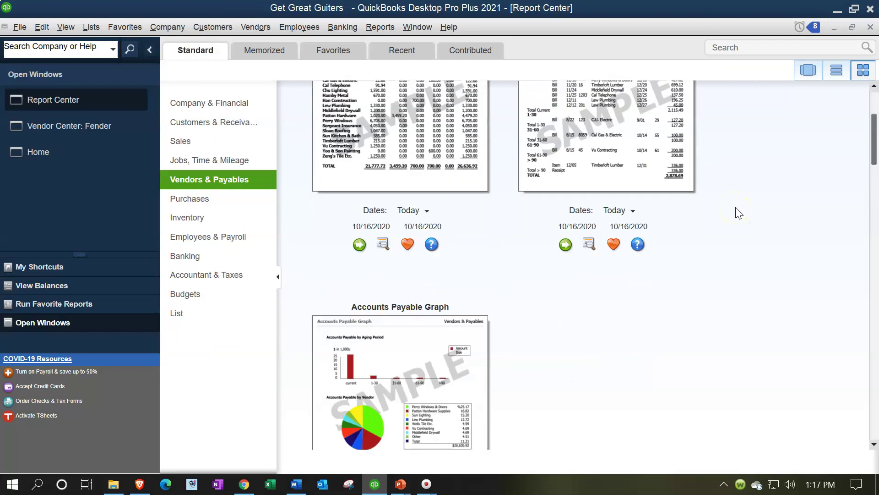
pyautogui.scroll(-10, 738, 213)
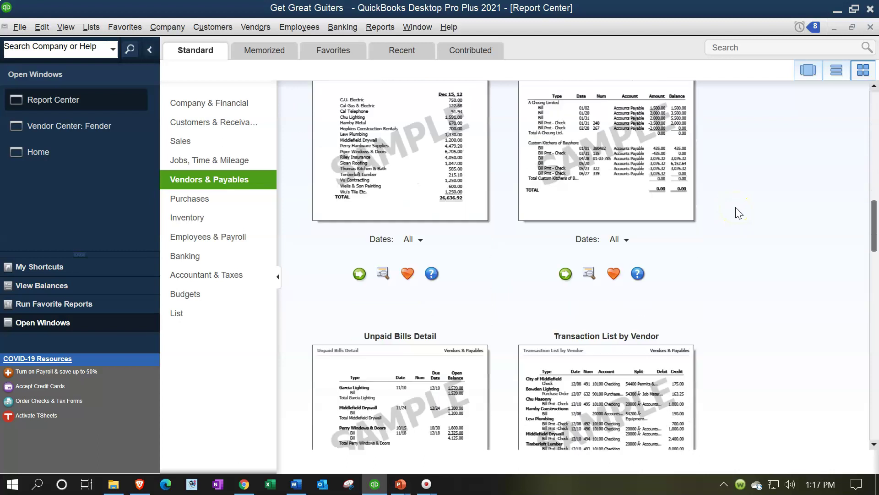
pyautogui.scroll(-6, 739, 213)
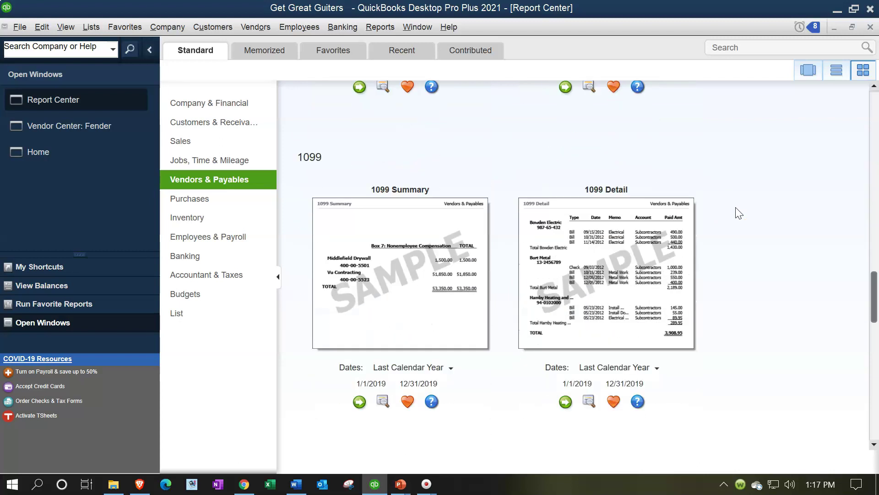
pyautogui.scroll(-1, 739, 213)
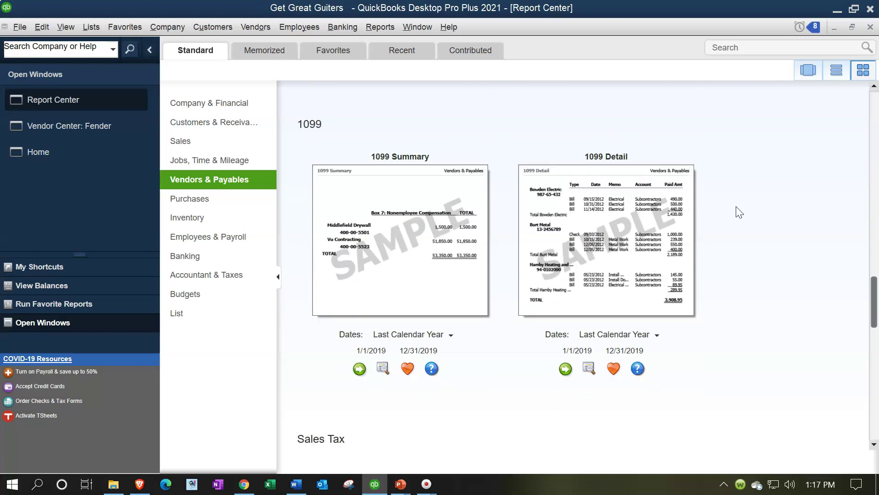
pyautogui.click(359, 369)
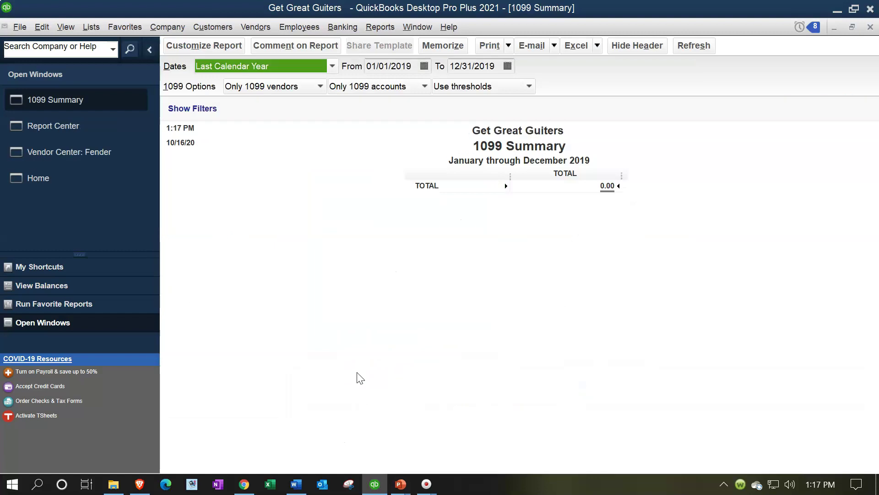
# Set the 1099 Summary report's date range from 01/01/2021 to 02/28/2021.
pyautogui.write('01/01/21')
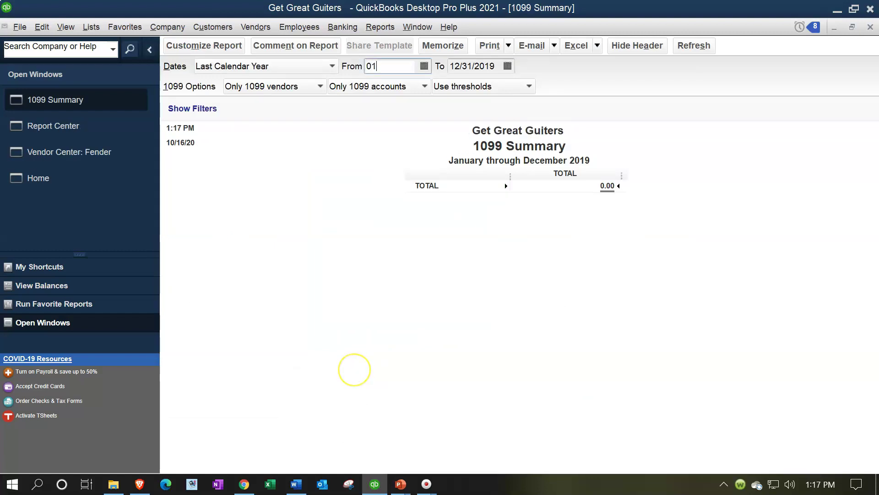
pyautogui.press('Tab')
pyautogui.write('022821')
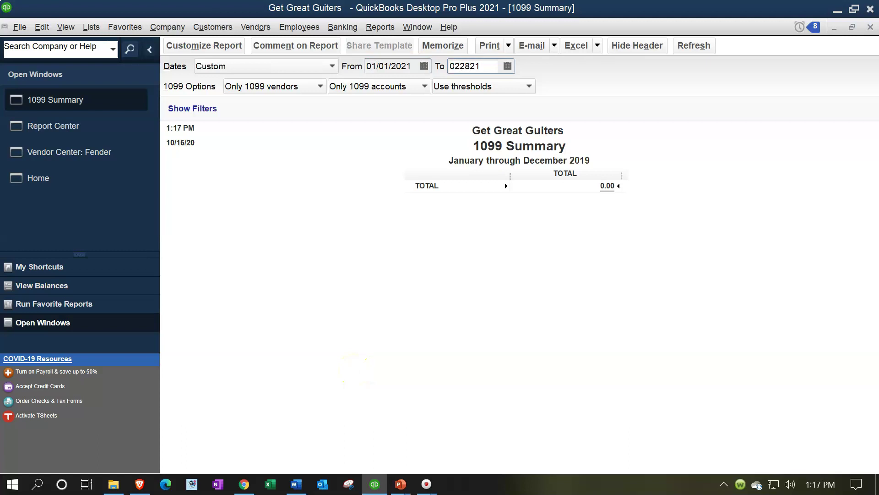
pyautogui.press('Tab')
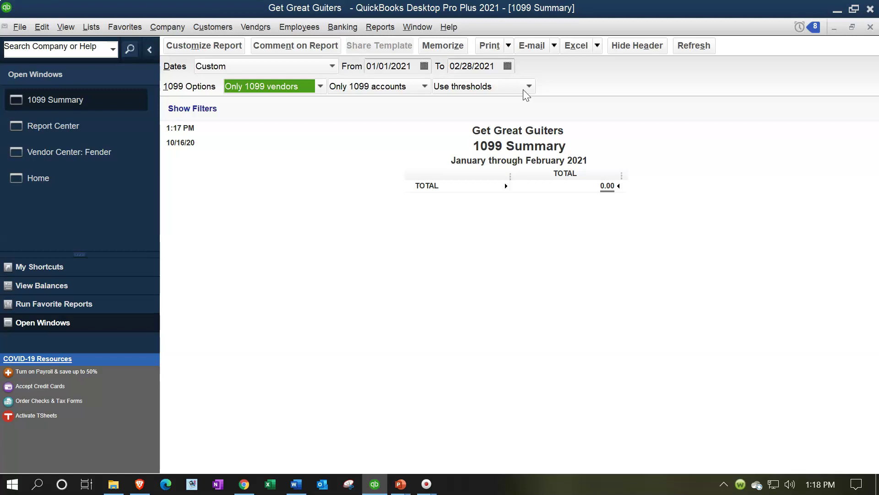
# Set the report's 1099 options to All vendors, All allowed accounts and Ignore thresholds.
pyautogui.click(319, 86)
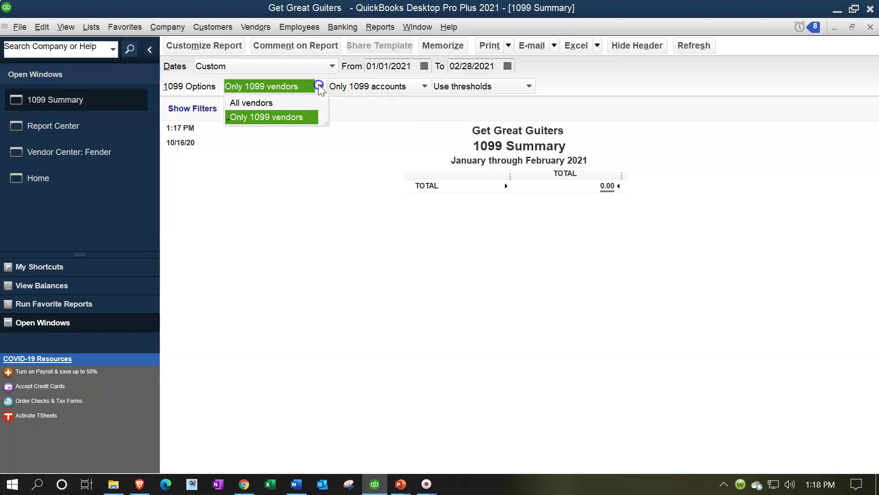
pyautogui.click(274, 102)
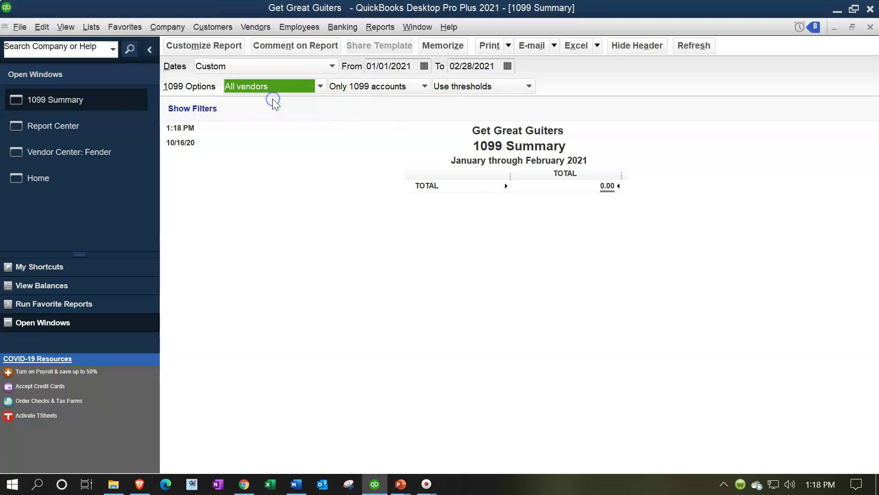
pyautogui.click(414, 87)
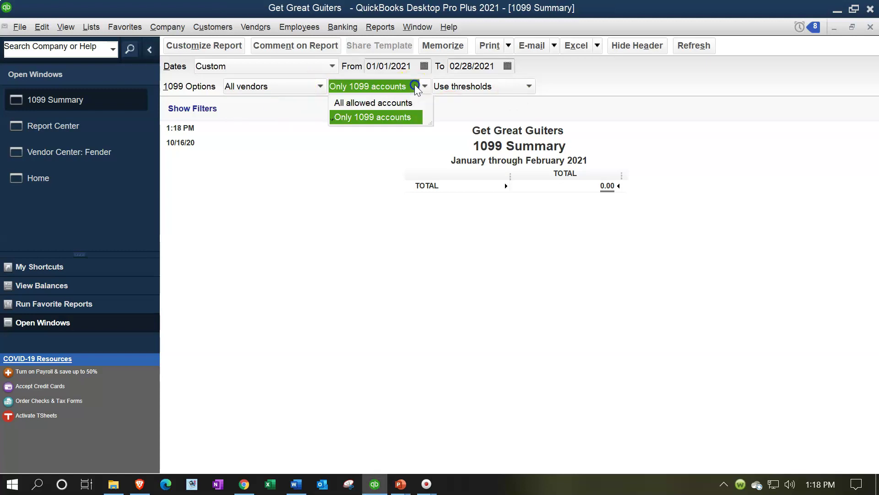
pyautogui.click(384, 102)
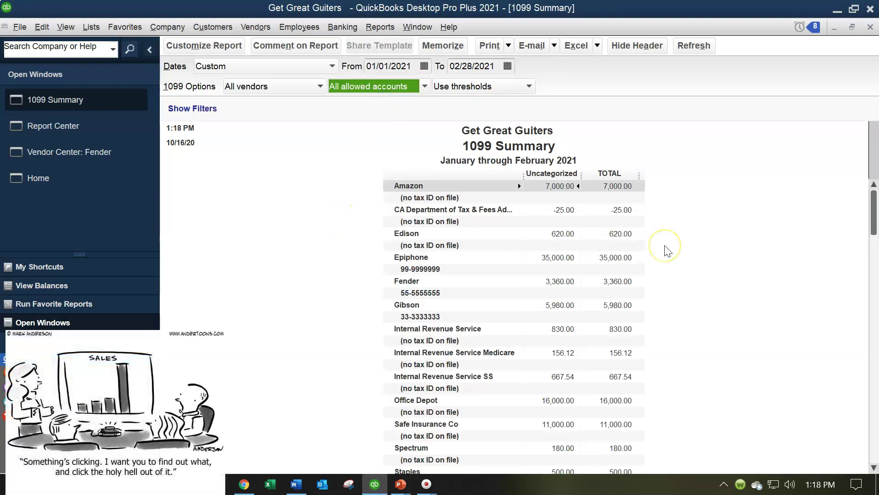
pyautogui.click(529, 86)
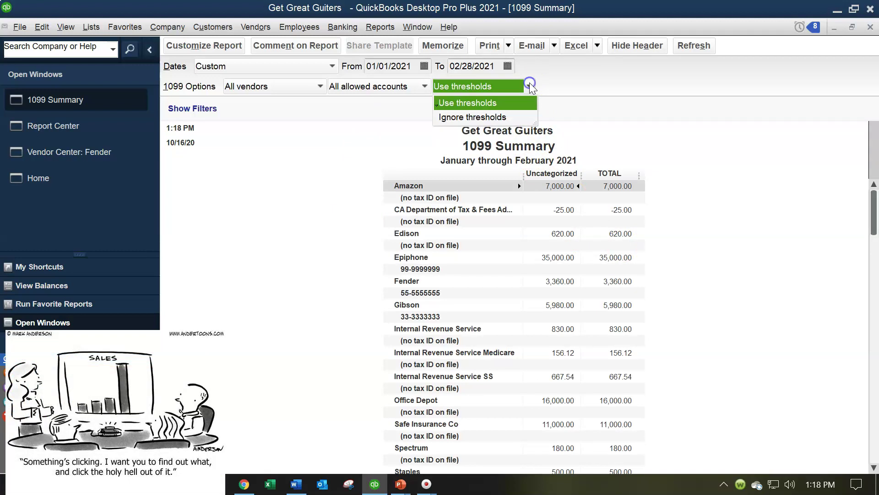
pyautogui.click(491, 117)
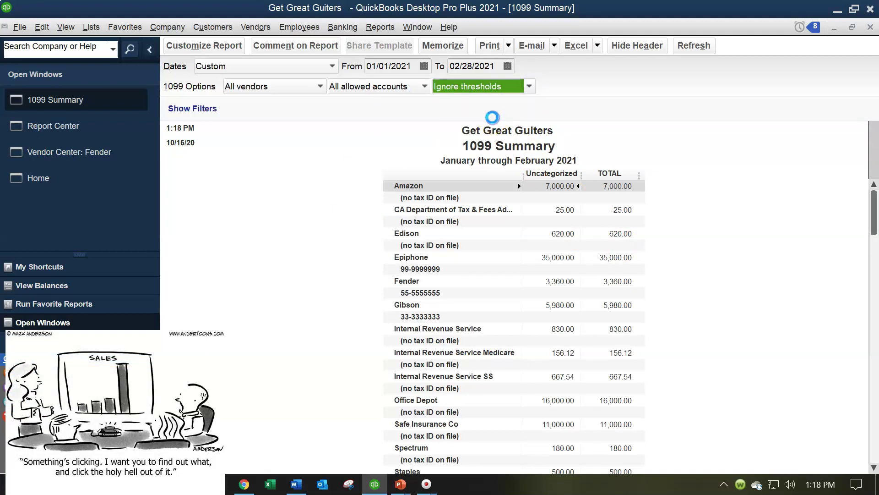
# Review the vendor amounts in the 1099 Summary report from the first vendor through the total.
pyautogui.scroll(-2, 682, 280)
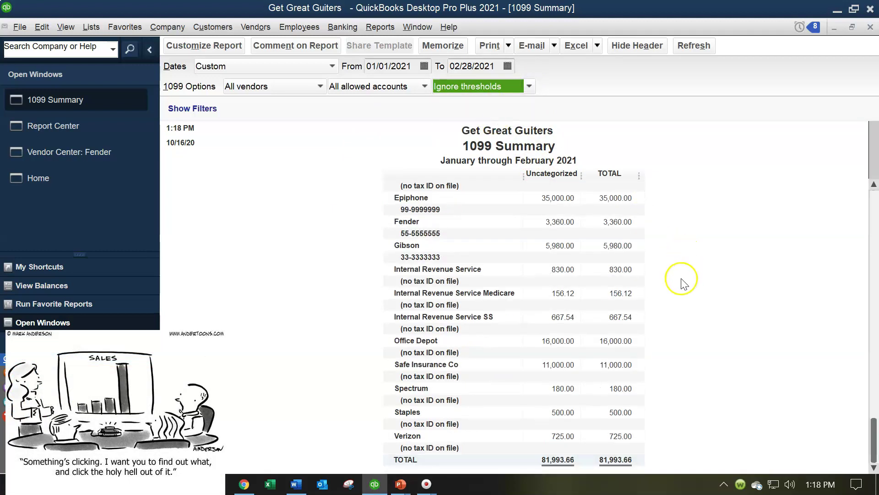
pyautogui.scroll(1, 682, 281)
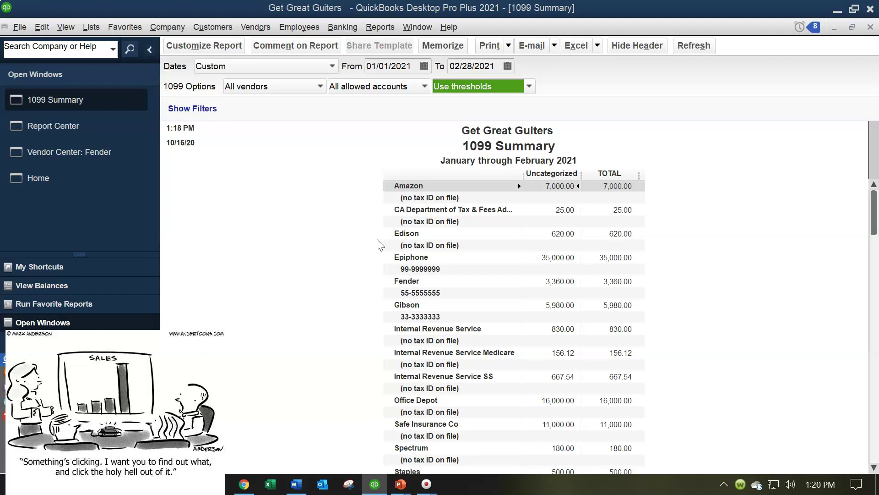
pyautogui.scroll(-3, 378, 246)
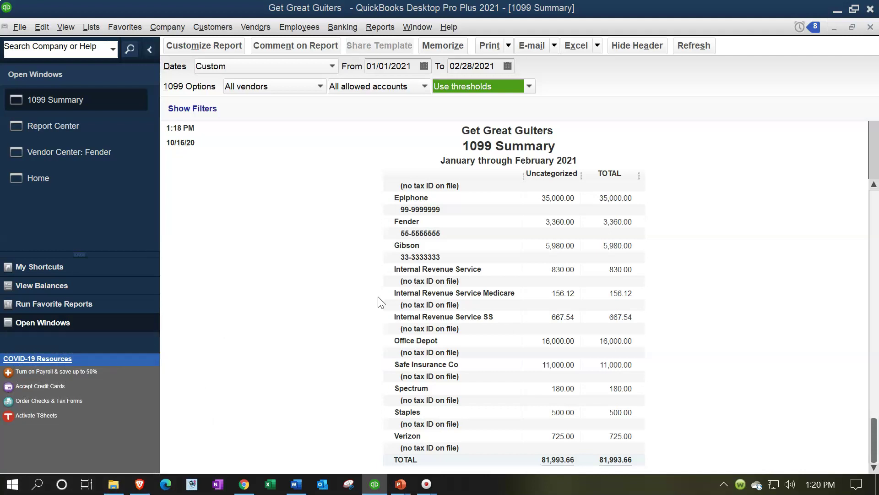
# Return to the Report Center and run the 1099 Detail report from the Vendors & Payables group.
pyautogui.click(353, 294)
pyautogui.click(105, 131)
pyautogui.click(424, 294)
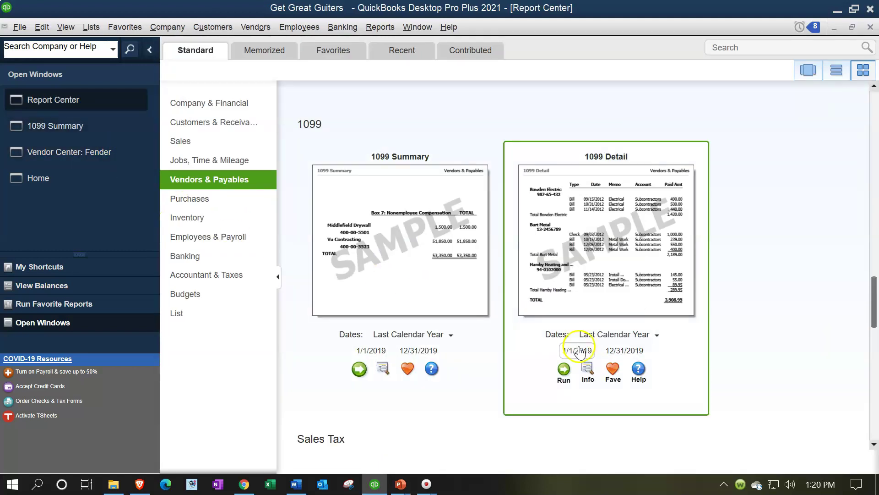
pyautogui.click(563, 368)
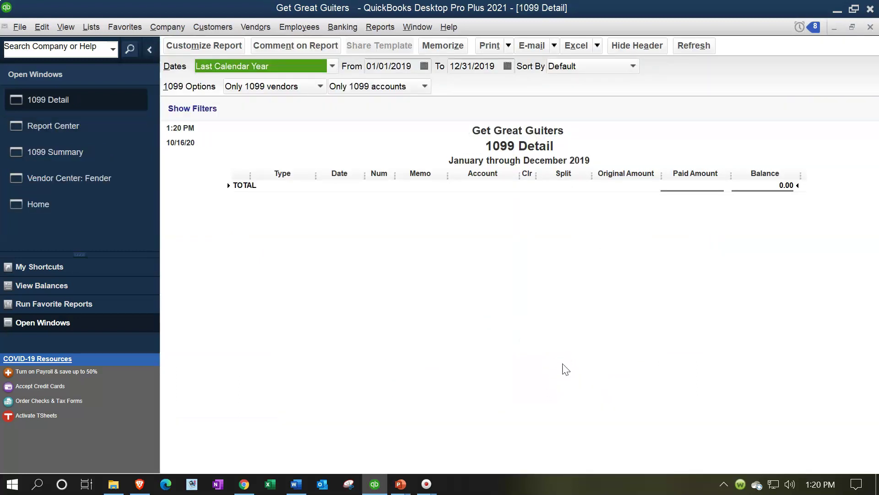
# Set the 1099 Detail report's date range from 01/01/2021 to 02/28/2021.
pyautogui.press('Tab')
pyautogui.write('01/01/202')
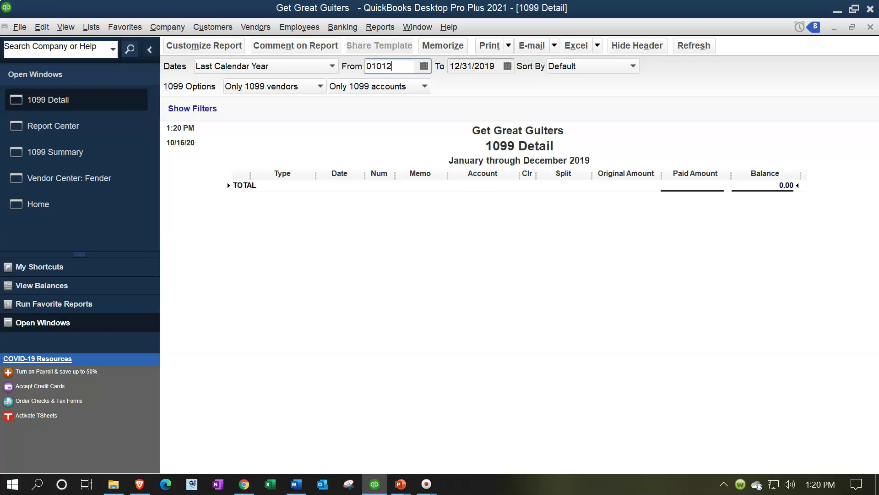
pyautogui.write('1')
pyautogui.press('Tab')
pyautogui.write('022821')
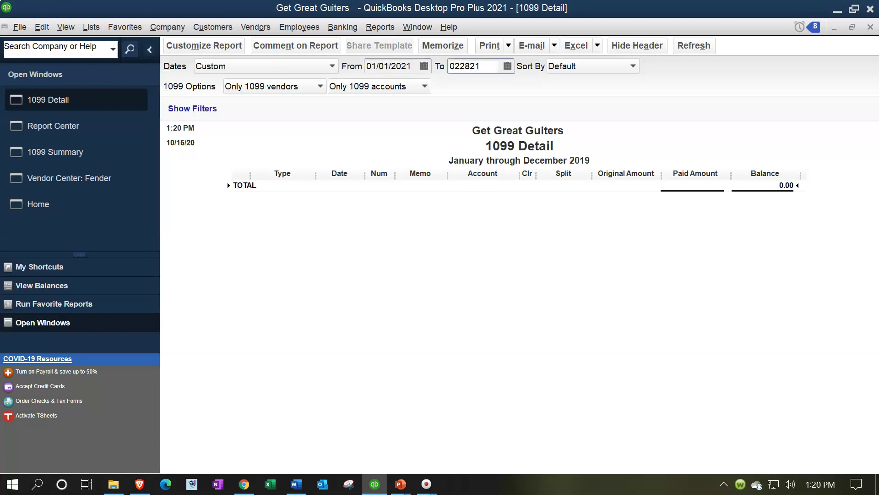
pyautogui.press('Tab')
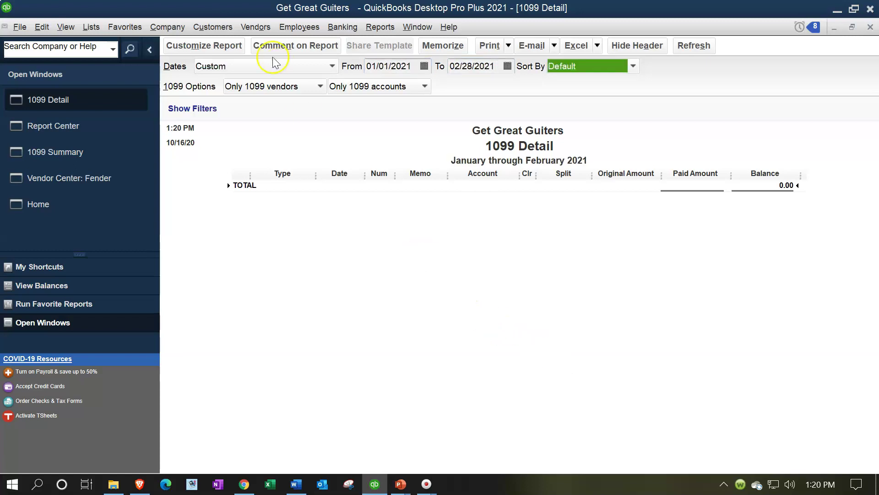
# Set the 1099 Detail report's options to All vendors and All allowed accounts.
pyautogui.click(311, 88)
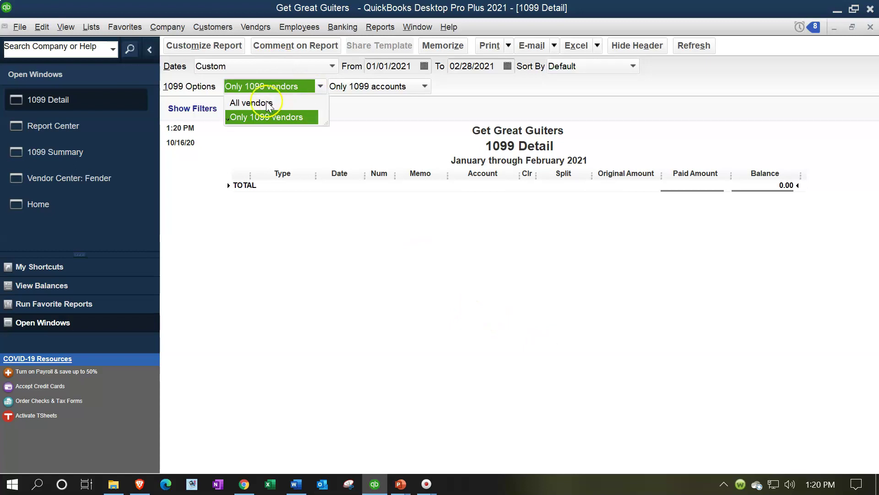
pyautogui.click(264, 101)
pyautogui.click(362, 87)
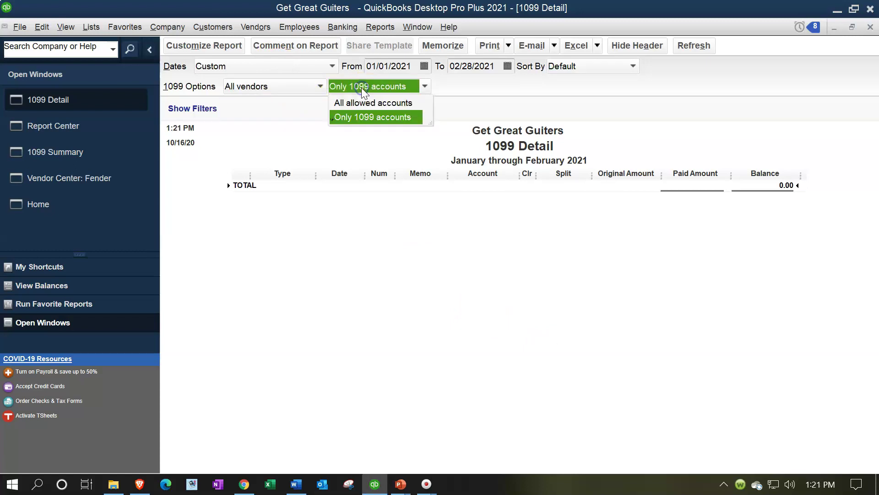
pyautogui.click(362, 102)
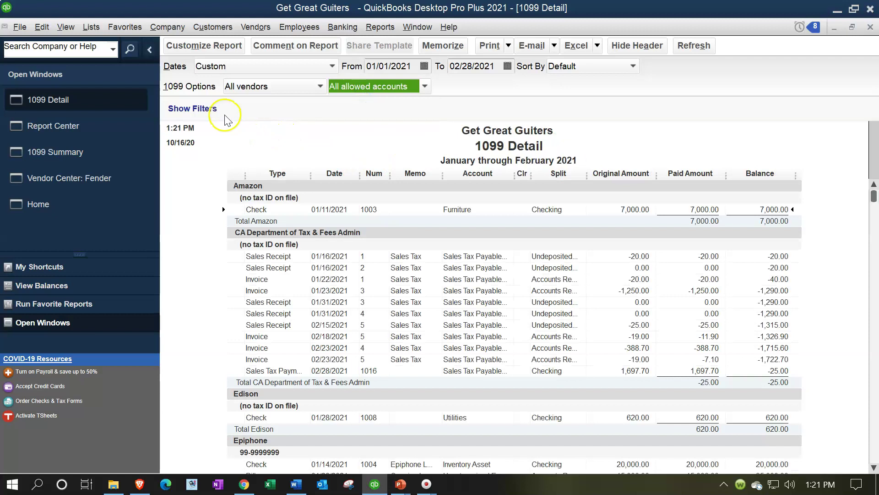
# Review the 1099 Detail transactions down to Fender, inspect the bill behind Fender's paid amount, and close it.
pyautogui.scroll(-1, 205, 215)
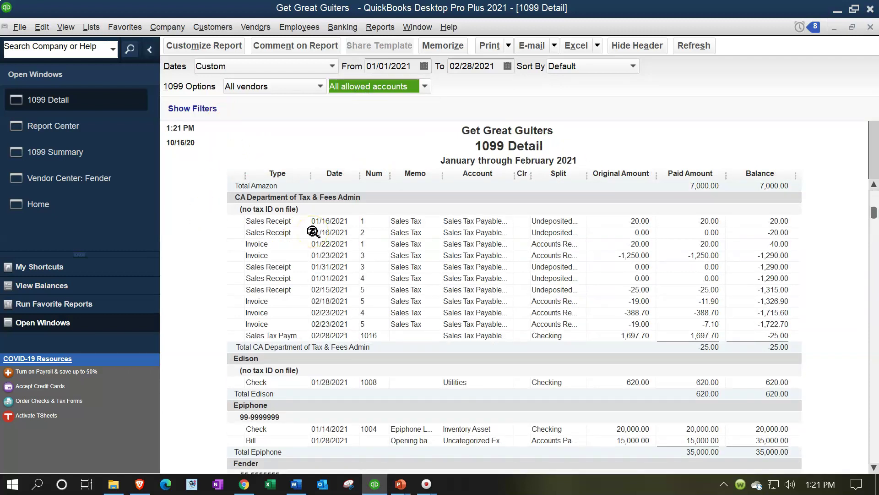
pyautogui.scroll(-3, 802, 286)
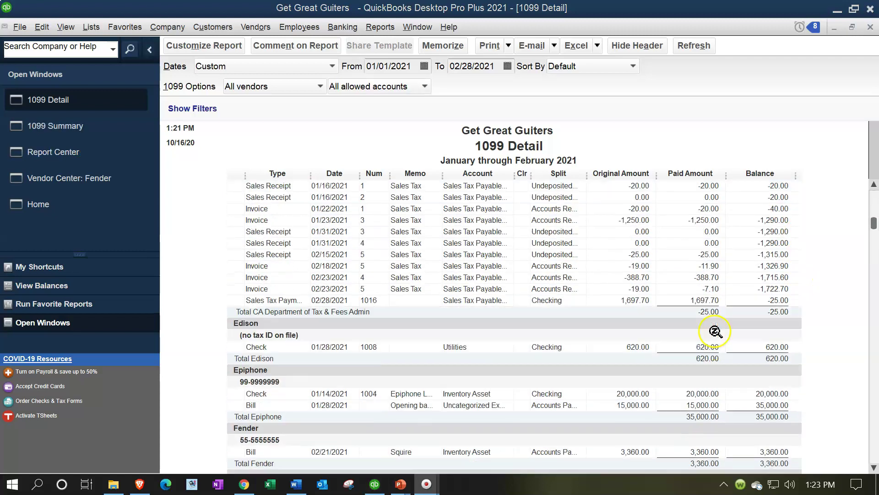
pyautogui.scroll(-1, 718, 337)
pyautogui.scroll(-2, 718, 336)
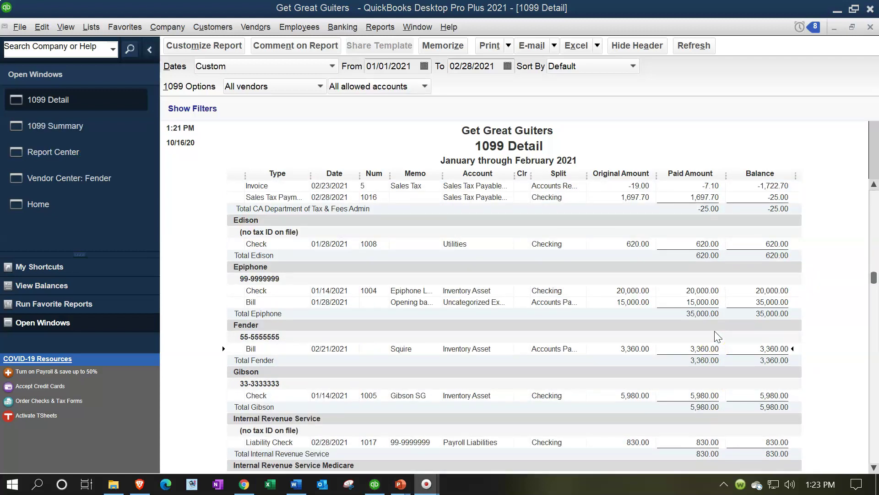
pyautogui.scroll(-2, 717, 337)
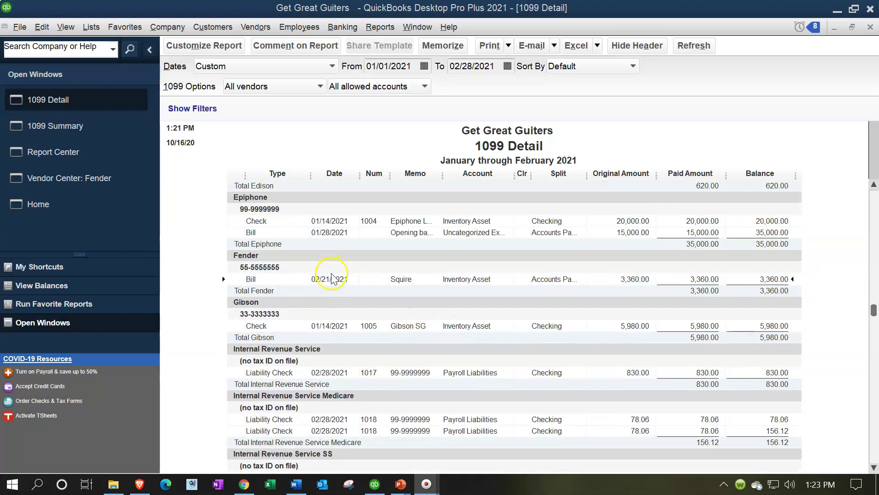
pyautogui.scroll(-1, 332, 275)
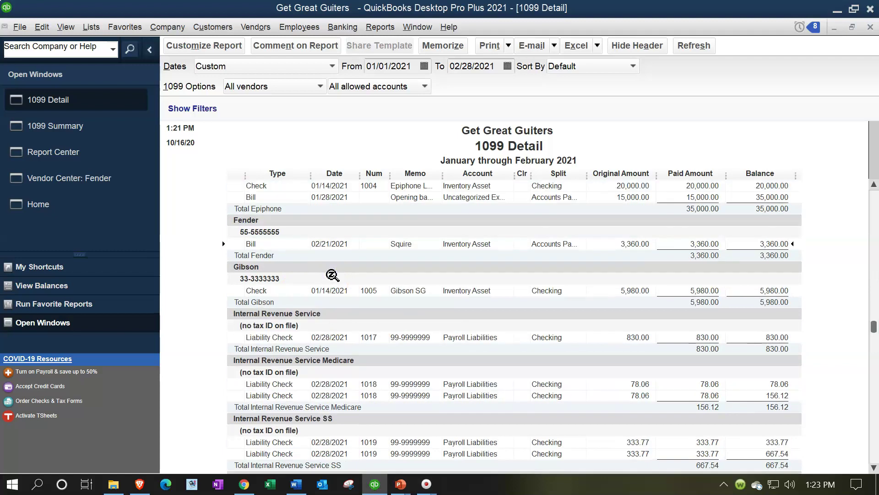
pyautogui.doubleClick(709, 244)
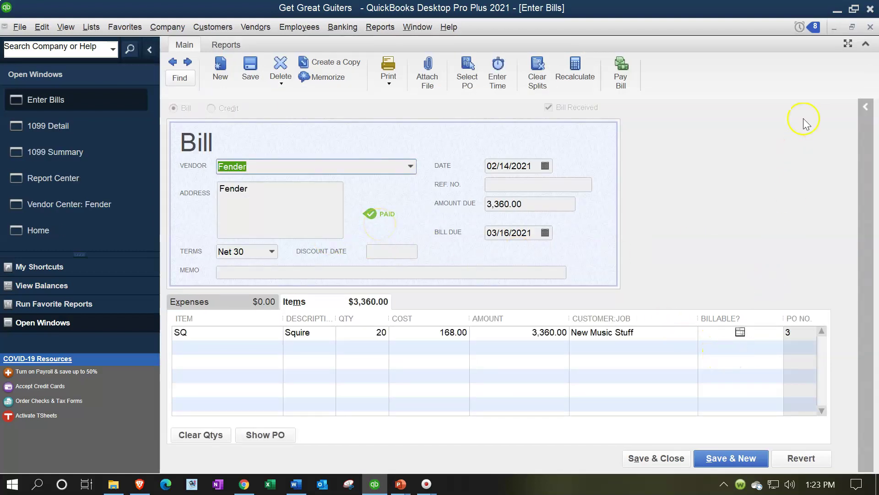
pyautogui.click(870, 28)
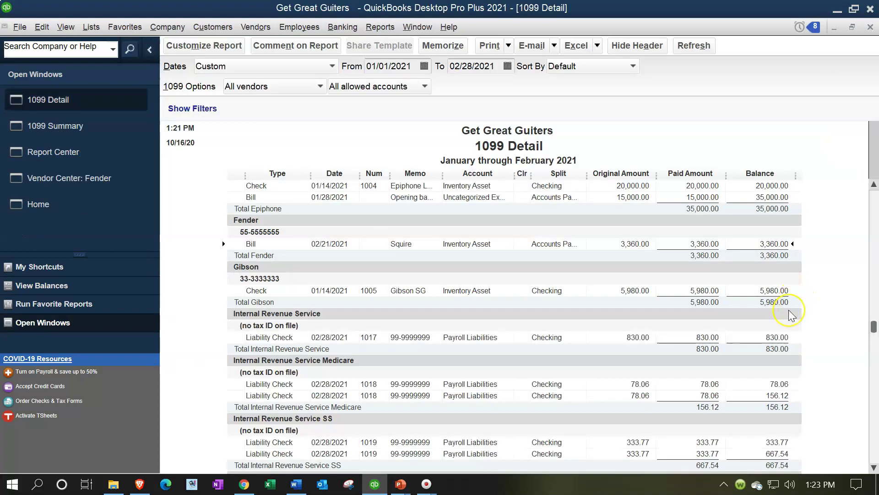
# Review the remaining vendors in the 1099 Detail report through the total, and return to the Amazon entry.
pyautogui.scroll(-5, 788, 312)
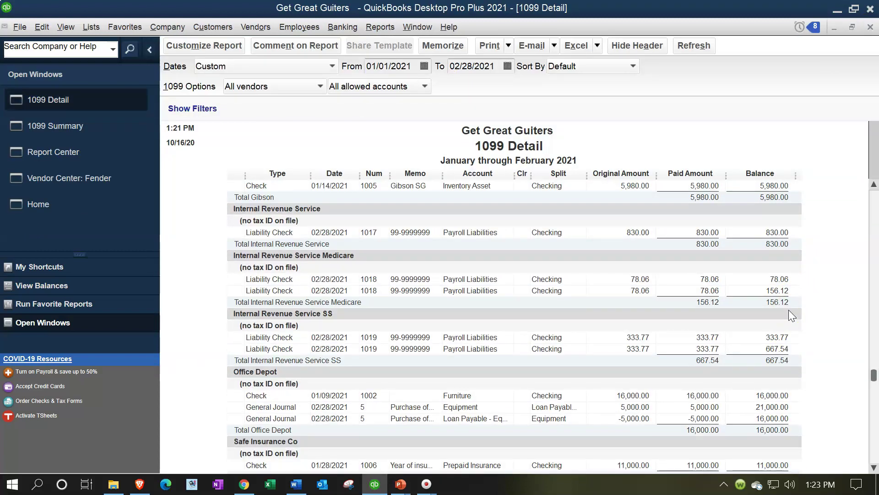
pyautogui.scroll(-4, 789, 310)
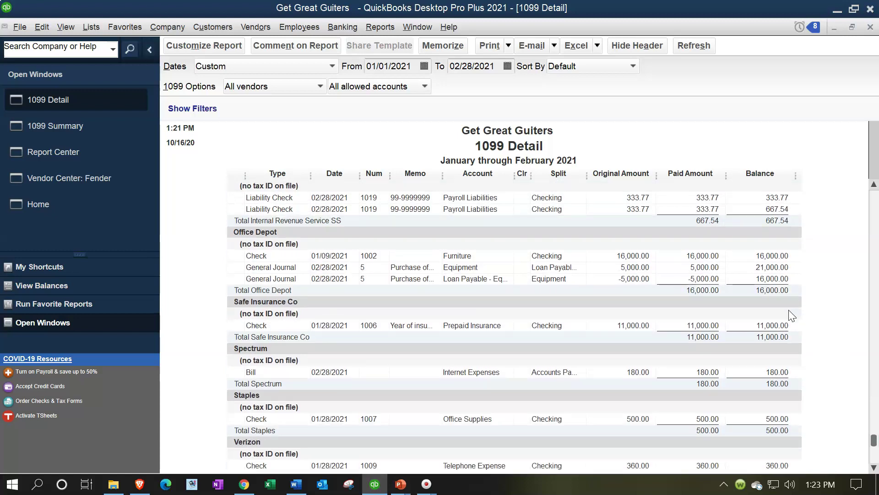
pyautogui.scroll(-1, 789, 311)
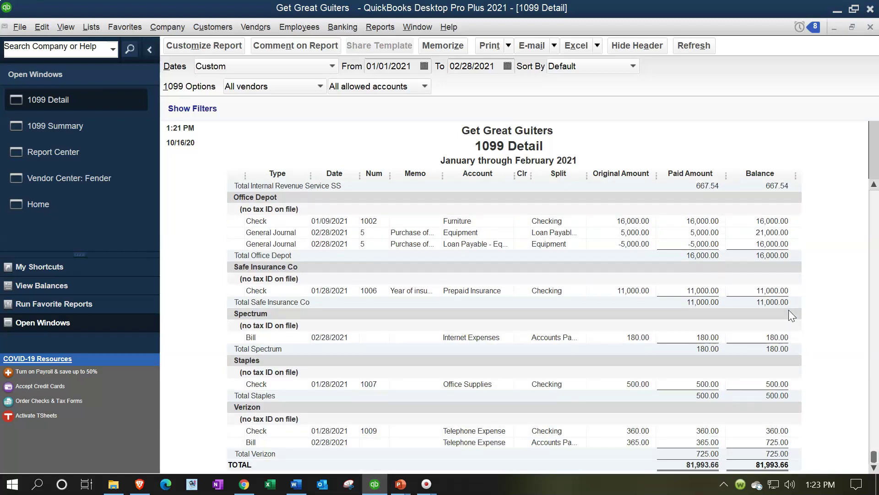
pyautogui.scroll(10, 549, 274)
pyautogui.click(333, 208)
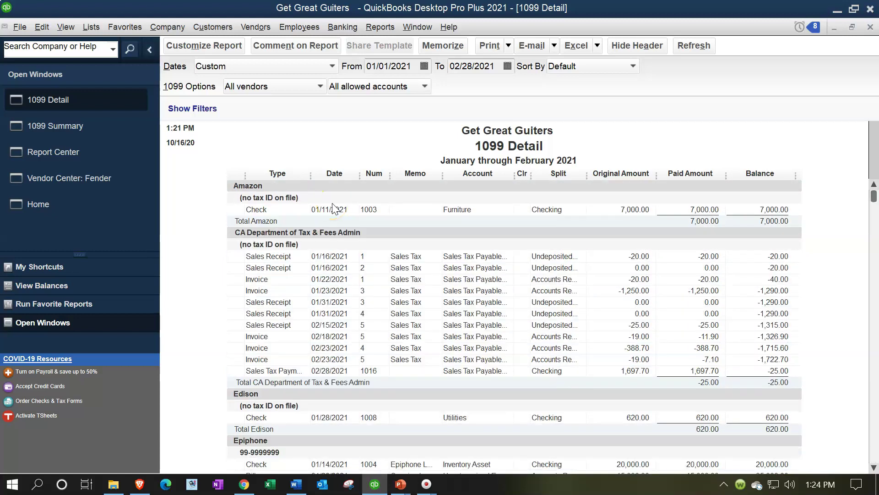
pyautogui.click(337, 206)
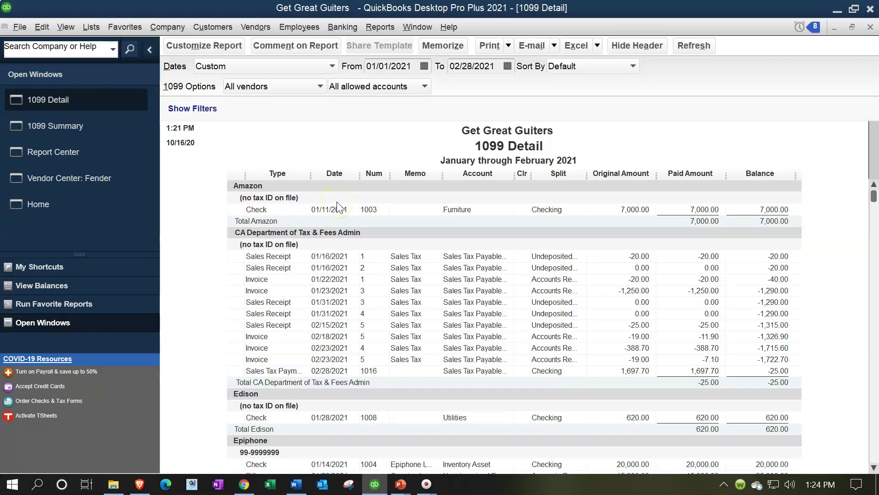
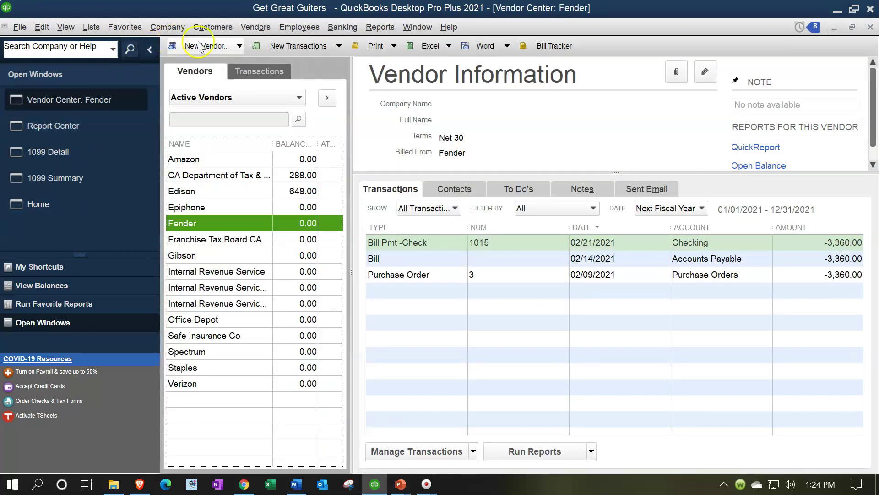
# Mark the Epiphone vendor as eligible for 1099 in its tax settings, check its address information, and save the record.
pyautogui.click(248, 29)
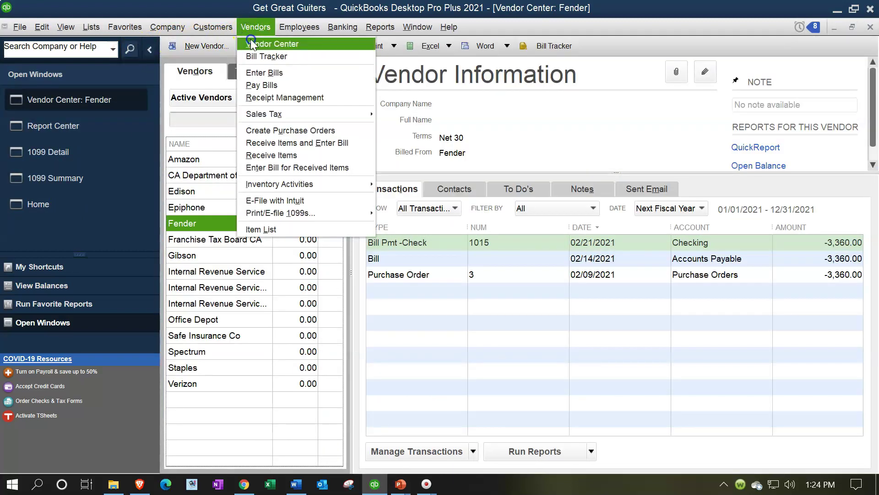
pyautogui.click(251, 39)
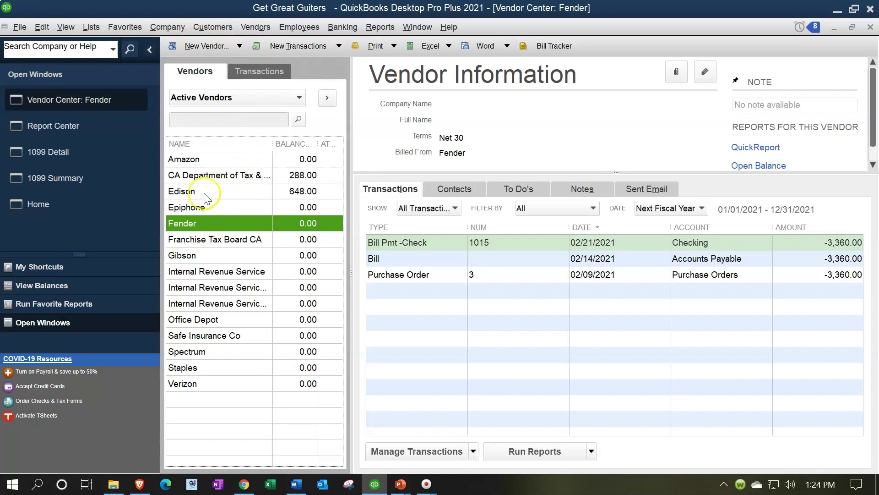
pyautogui.click(207, 207)
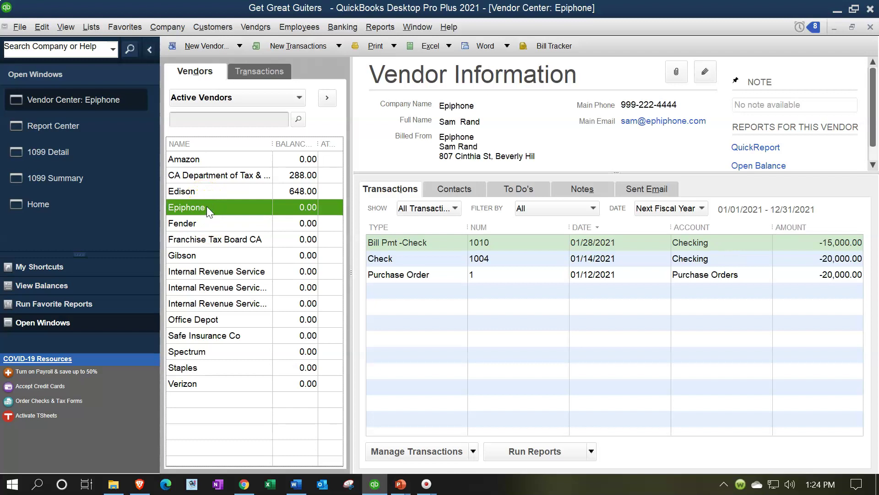
pyautogui.doubleClick(207, 207)
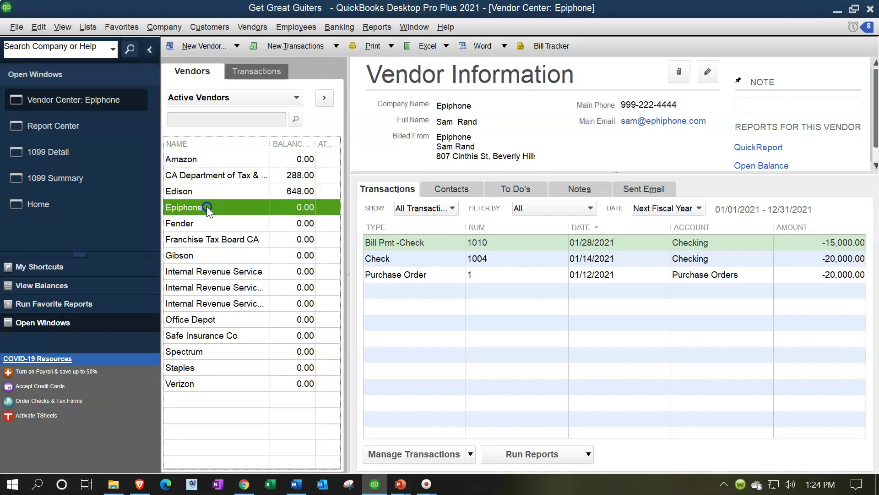
pyautogui.click(199, 147)
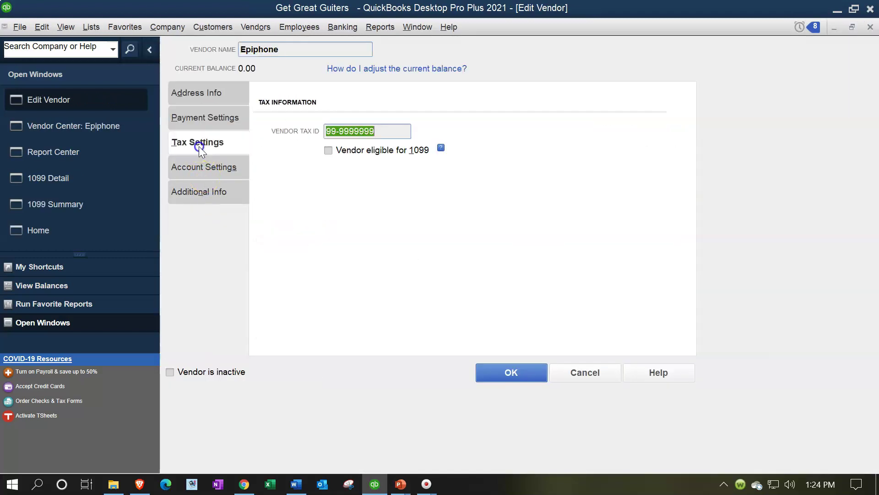
pyautogui.click(327, 150)
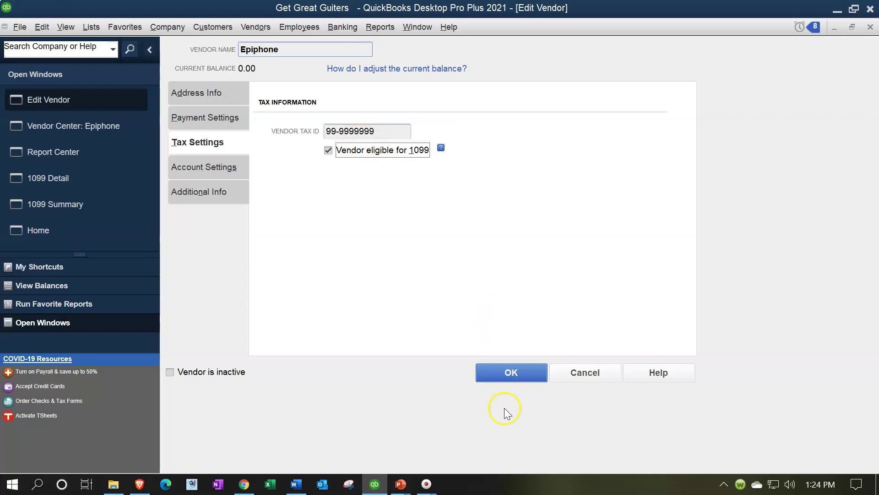
pyautogui.click(205, 97)
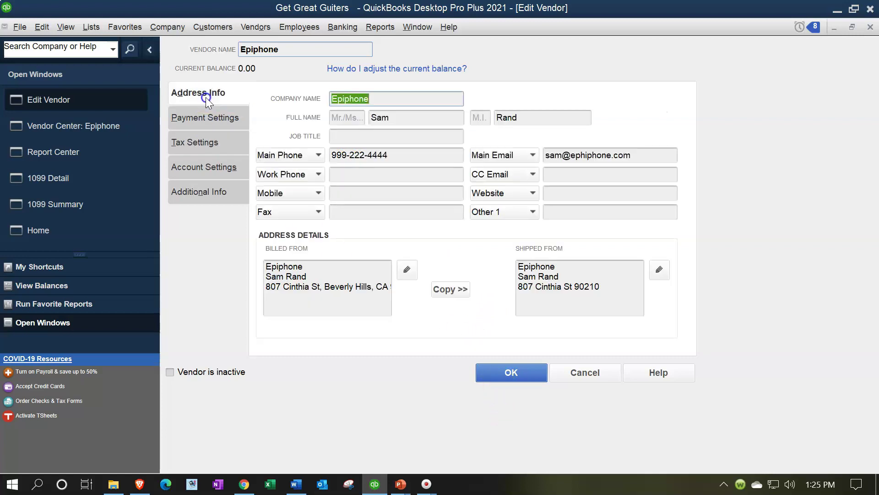
pyautogui.click(490, 372)
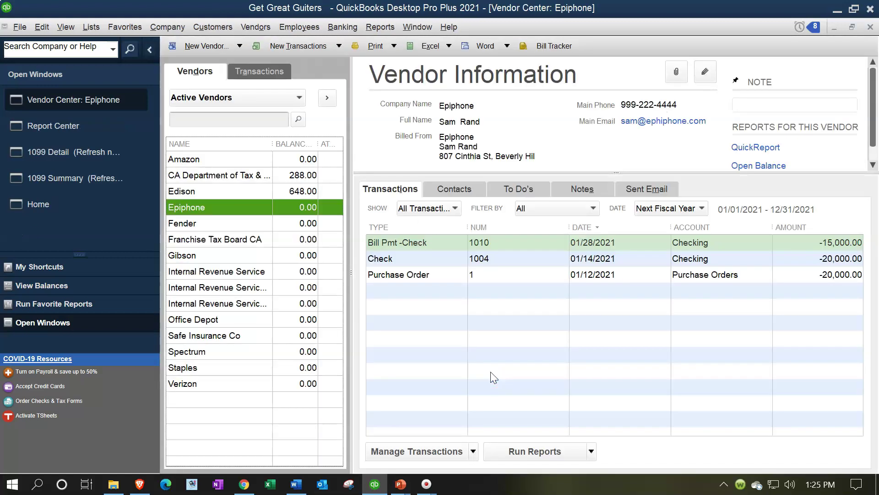
# Mark the Fender vendor as eligible for 1099 in its tax settings and save the record.
pyautogui.click(202, 225)
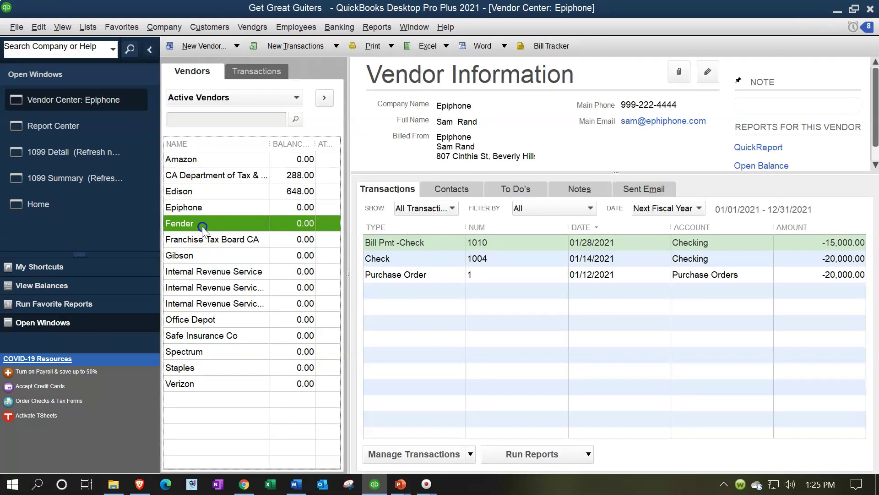
pyautogui.doubleClick(202, 225)
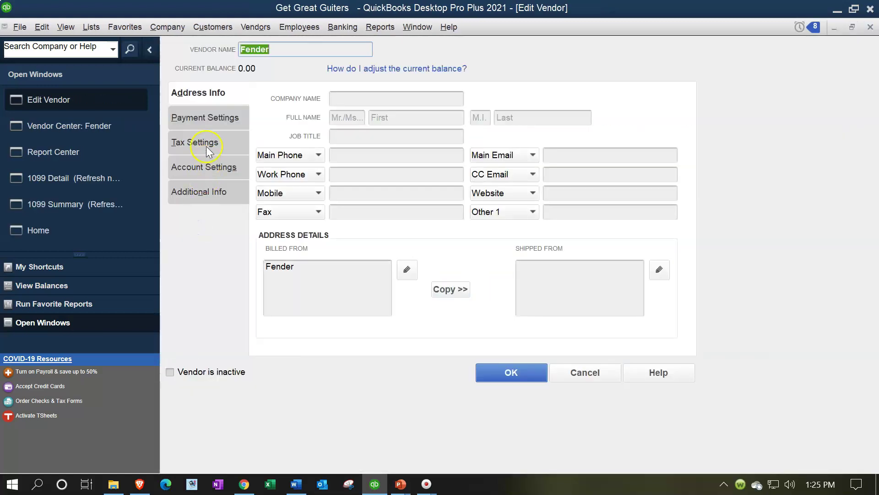
pyautogui.click(206, 145)
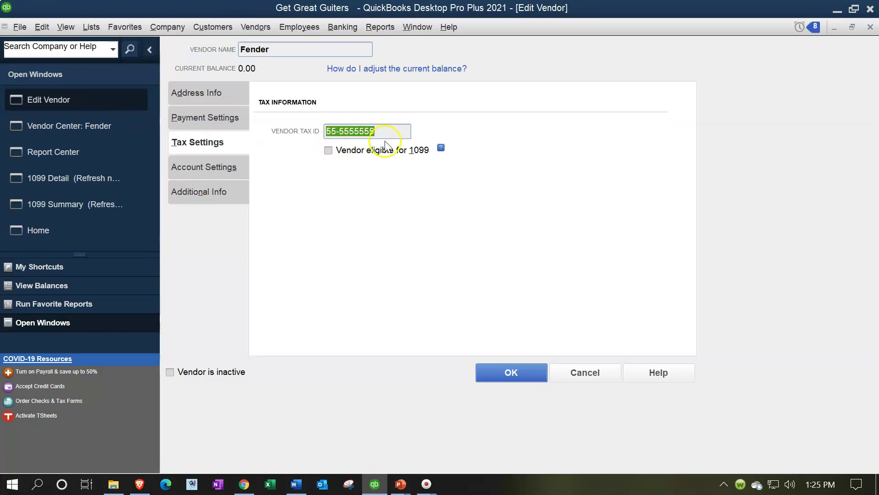
pyautogui.click(328, 150)
pyautogui.click(502, 371)
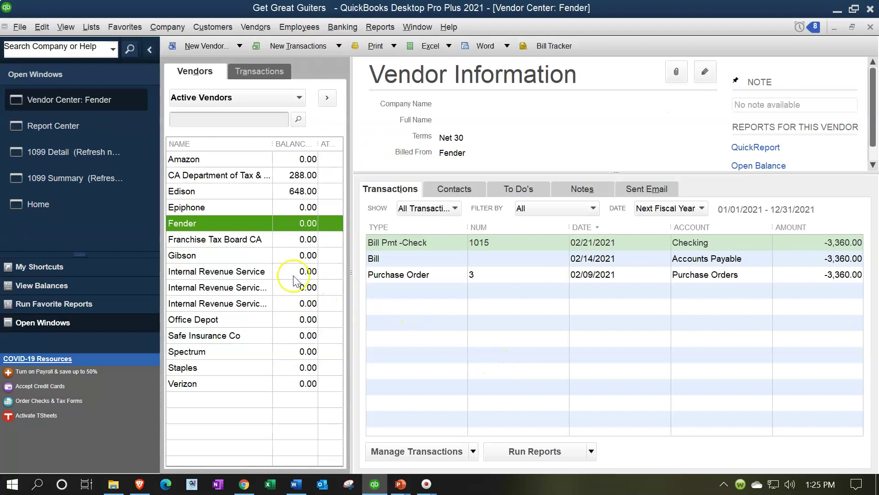
# Mark the Gibson vendor as eligible for 1099 in its tax settings and save the record.
pyautogui.click(229, 258)
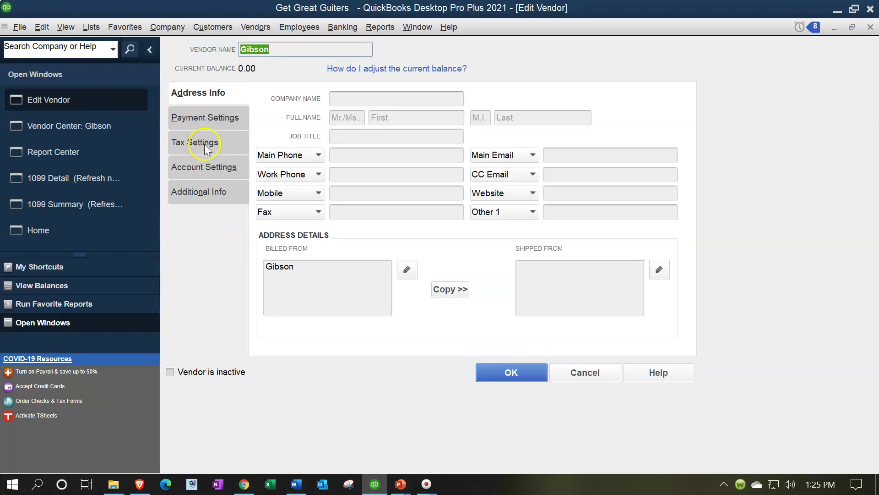
pyautogui.click(204, 143)
pyautogui.click(329, 150)
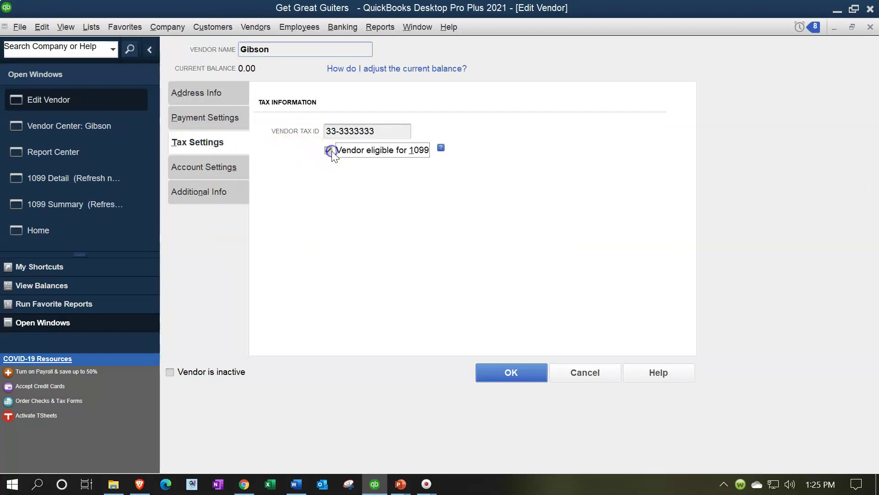
pyautogui.click(482, 370)
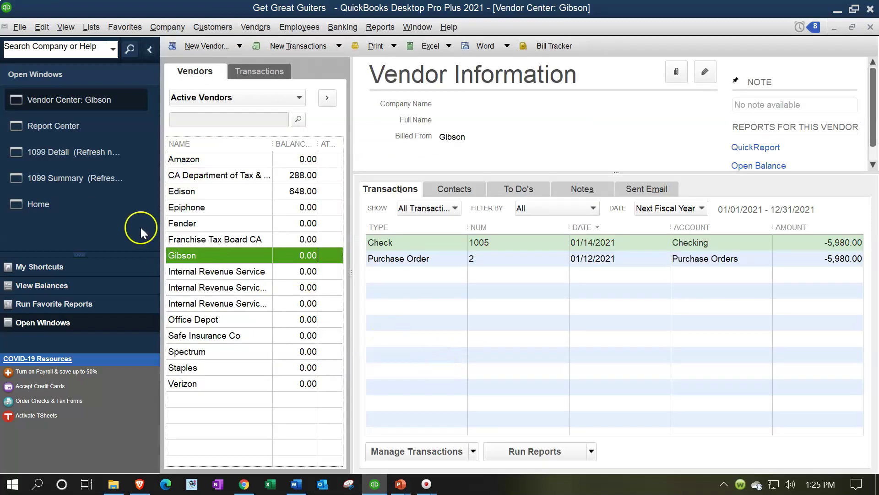
# Return to the 1099 Summary report and restrict it to Only 1099 vendors.
pyautogui.click(77, 184)
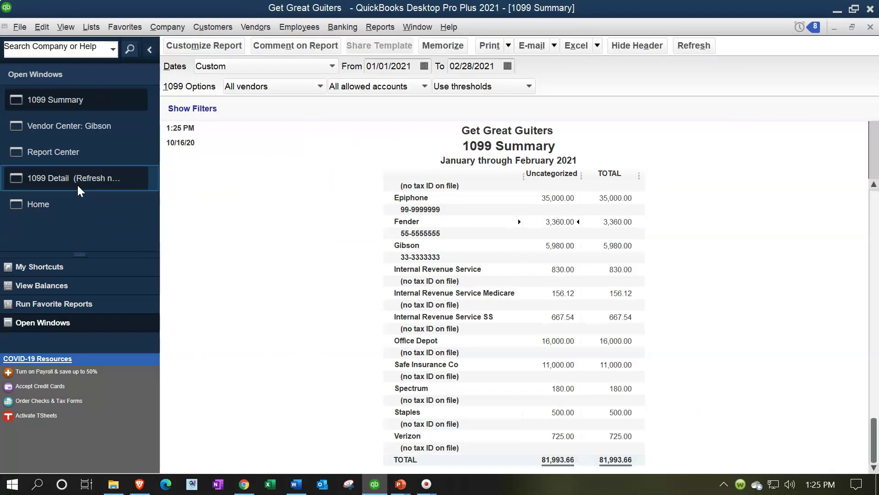
pyautogui.click(320, 87)
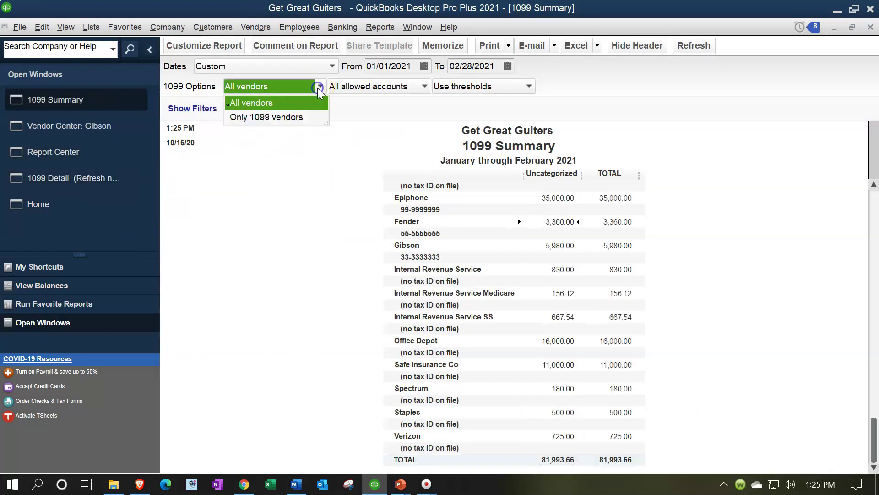
pyautogui.click(259, 118)
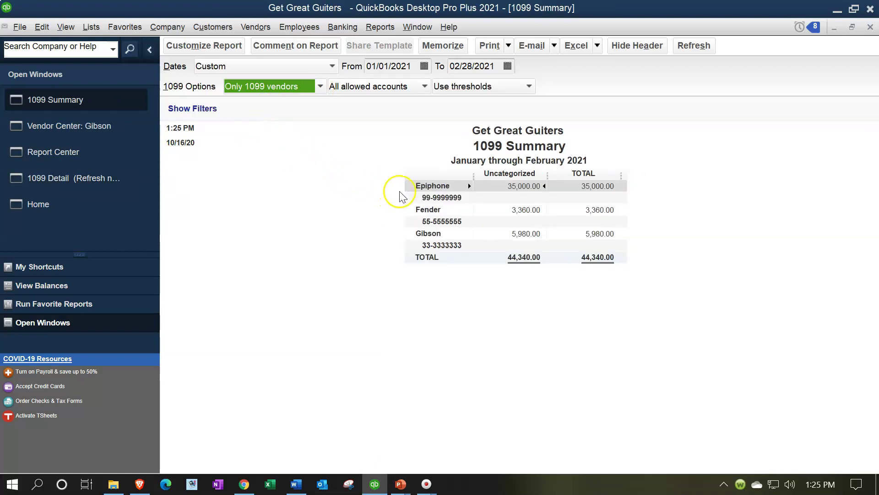
pyautogui.click(403, 220)
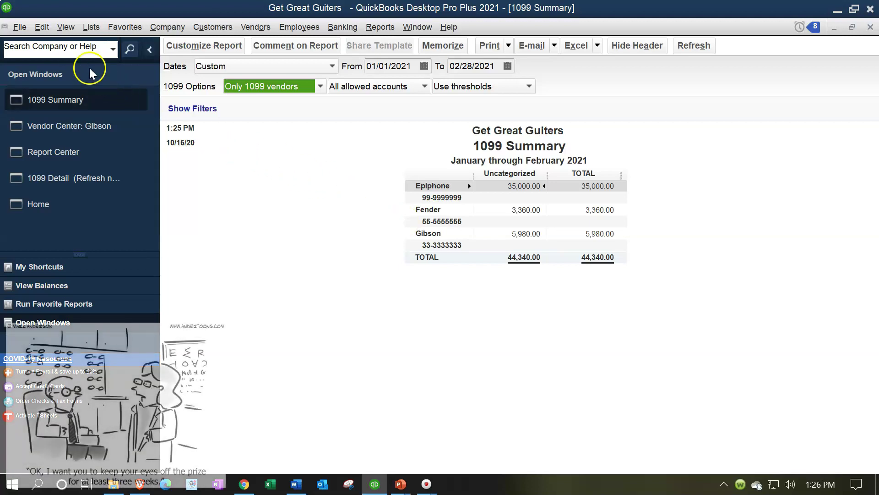
# Check the company preferences for Tax: 1099 and launch the 1099 Wizard from the link for preparing 1099s.
pyautogui.click(46, 28)
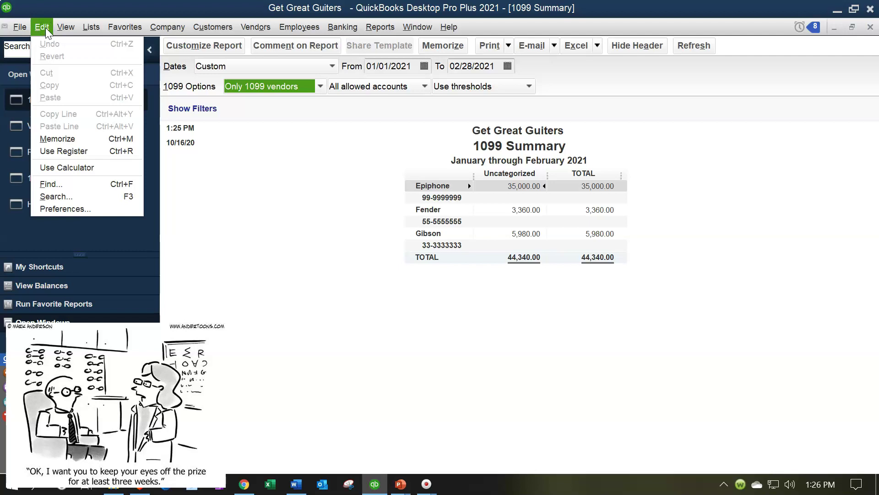
pyautogui.click(76, 209)
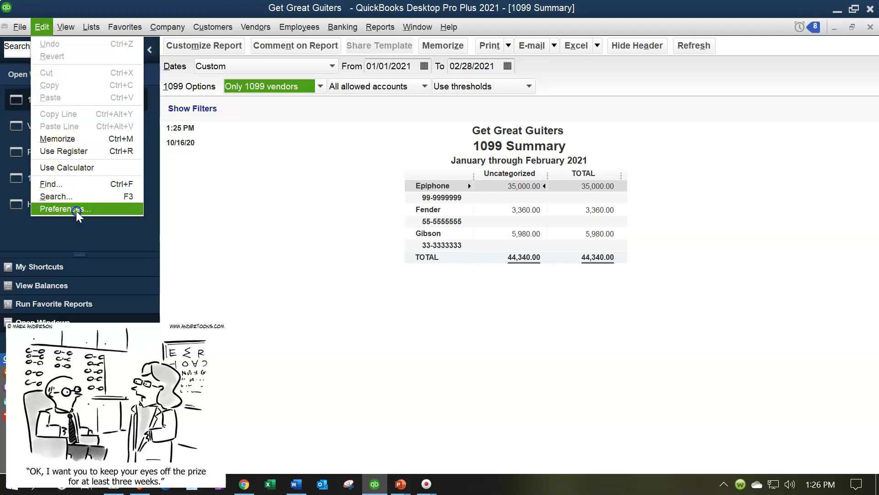
pyautogui.moveTo(137, 281)
pyautogui.mouseDown()
pyautogui.moveTo(136, 191)
pyautogui.moveTo(131, 288)
pyautogui.mouseUp()
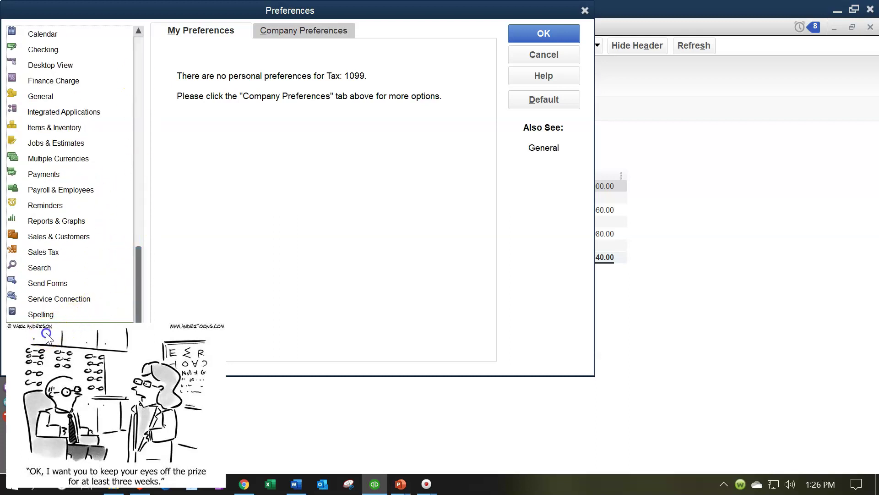
pyautogui.click(295, 31)
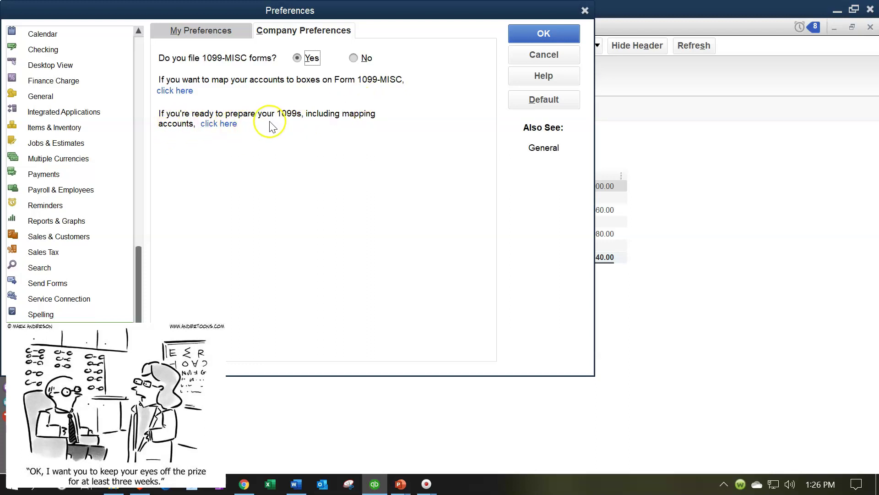
pyautogui.click(228, 129)
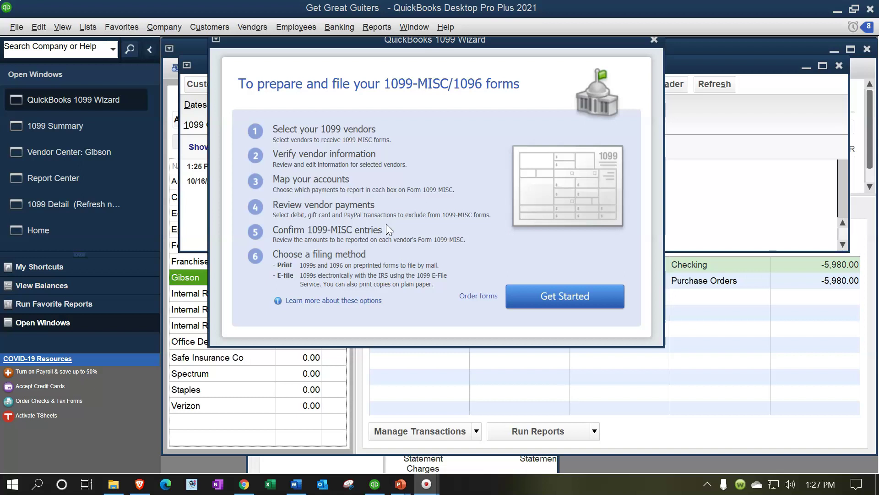
# Review the wizard's overview of preparation steps and its print and e-file options, and get started.
pyautogui.click(385, 263)
pyautogui.click(308, 280)
pyautogui.click(346, 274)
pyautogui.click(381, 271)
pyautogui.click(353, 272)
pyautogui.click(365, 274)
pyautogui.click(384, 277)
pyautogui.click(430, 293)
pyautogui.click(534, 304)
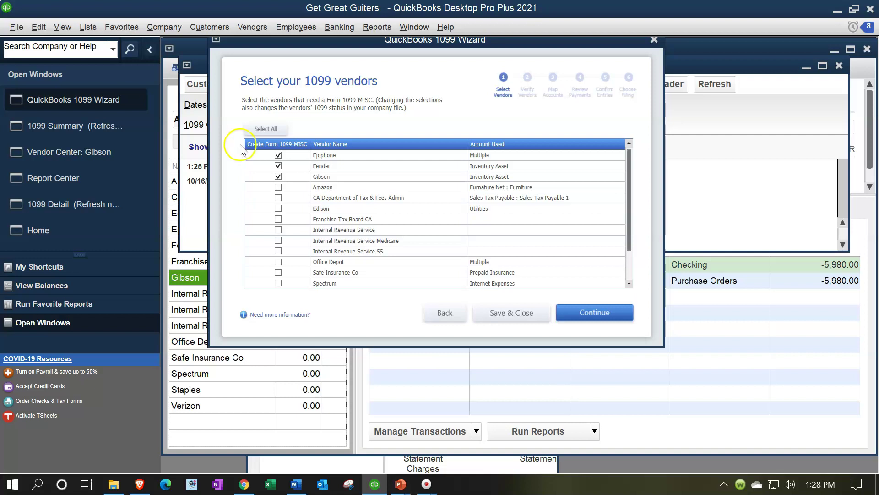
# Continue with Epiphone, Fender and Gibson as the 1099 vendors, check their tax and address information, and proceed to account mapping.
pyautogui.click(277, 170)
pyautogui.click(594, 322)
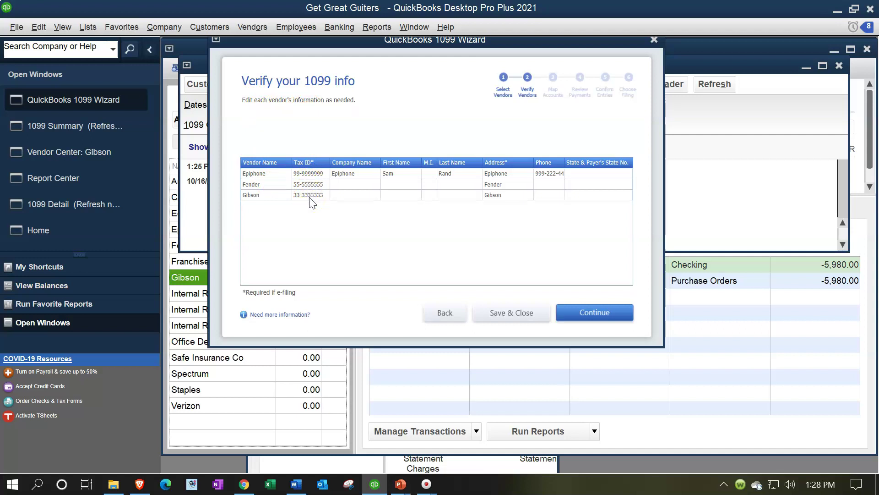
pyautogui.click(347, 185)
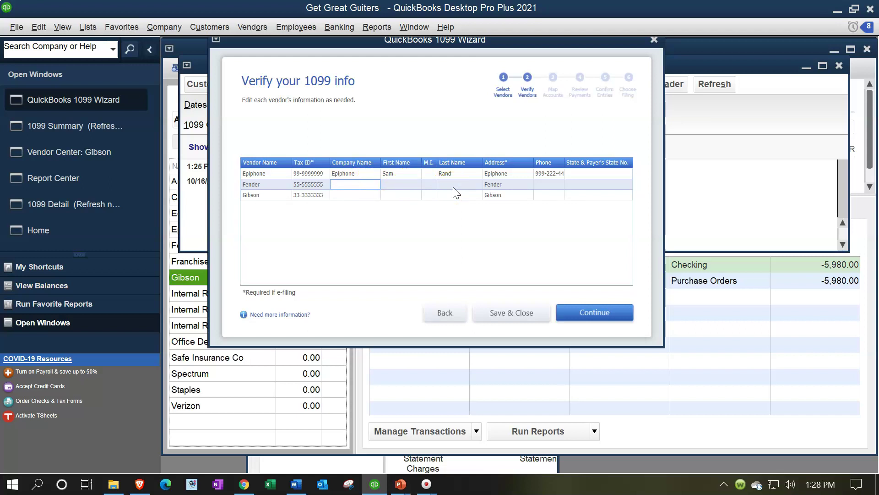
pyautogui.click(504, 185)
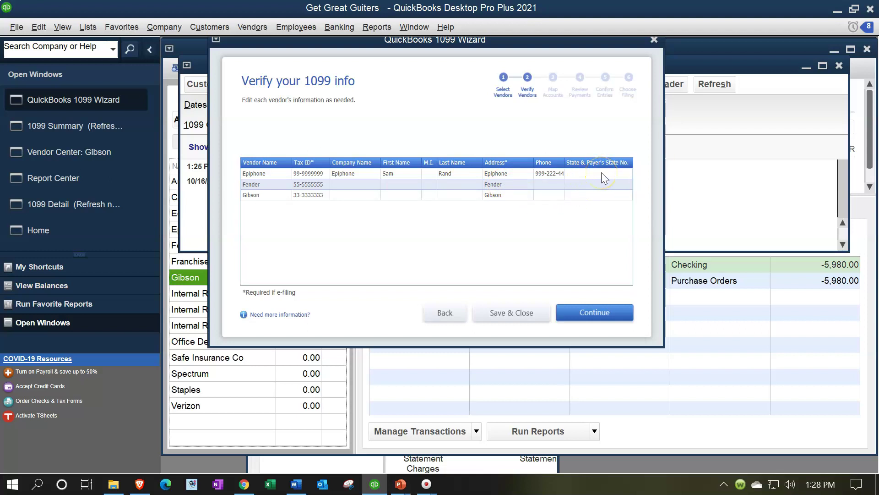
pyautogui.click(593, 313)
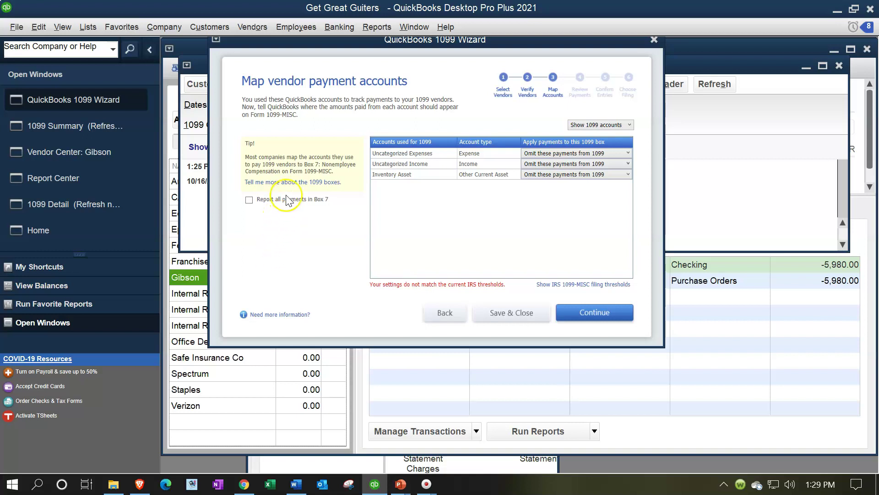
# Map all vendor payment accounts to Box 7: Nonemployee Compensation and continue to the payment review.
pyautogui.click(264, 187)
pyautogui.click(249, 200)
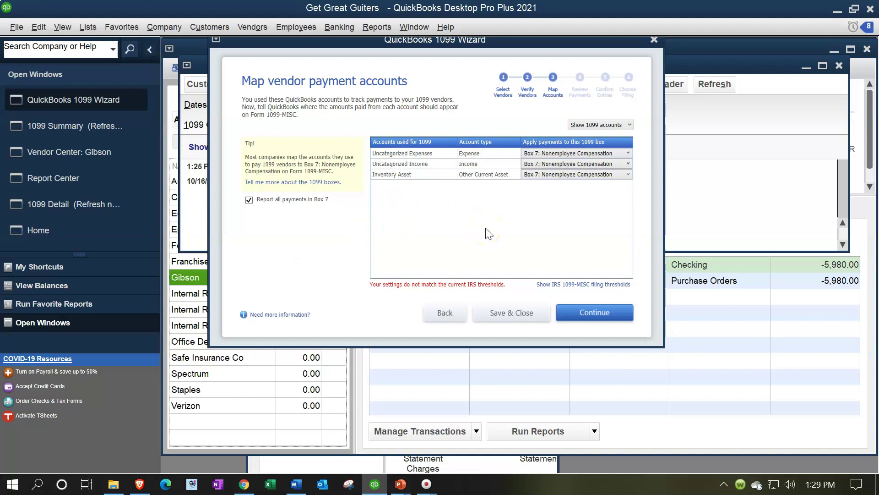
pyautogui.click(594, 312)
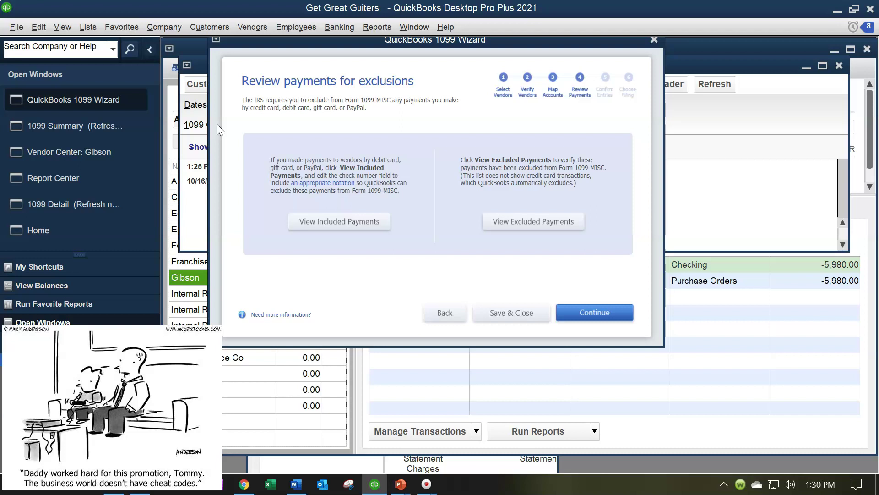
# View the check payments included on Forms 1099-MISC for 01/01/2021 to 02/28/2021, and close the report.
pyautogui.click(342, 221)
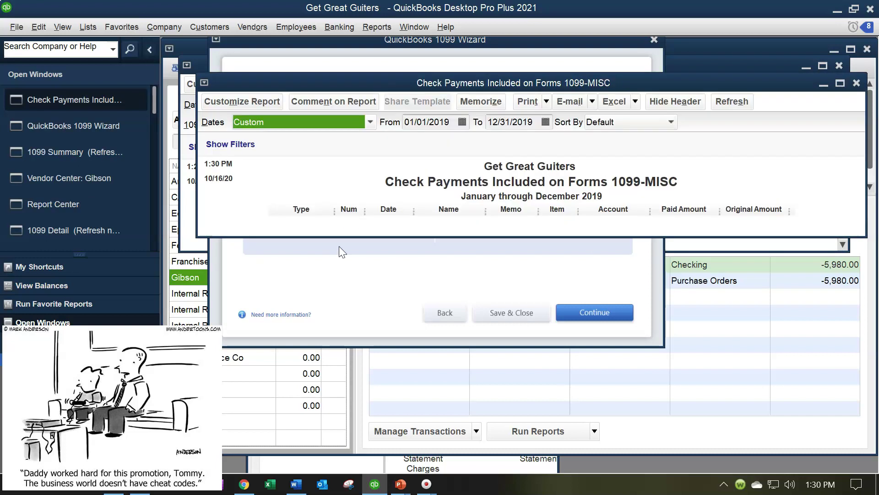
pyautogui.click(841, 84)
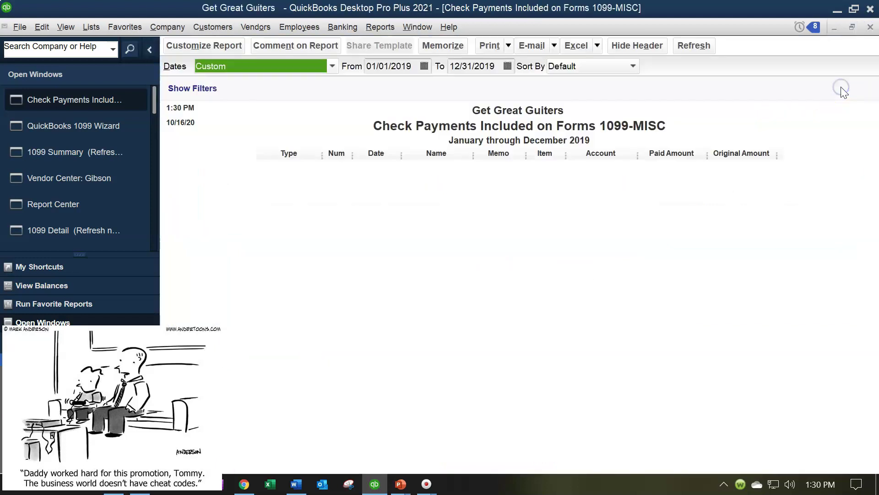
pyautogui.press('Tab')
pyautogui.write('01012021')
pyautogui.press('Tab')
pyautogui.write('02282021')
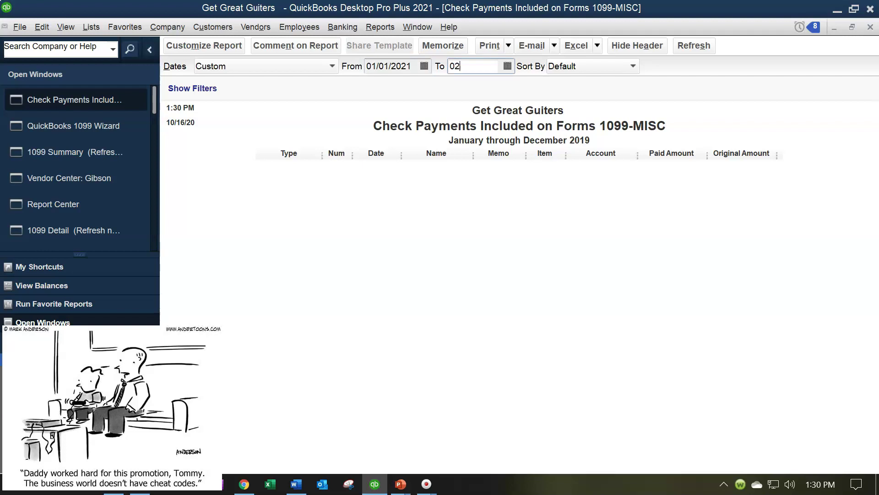
pyautogui.press('Tab')
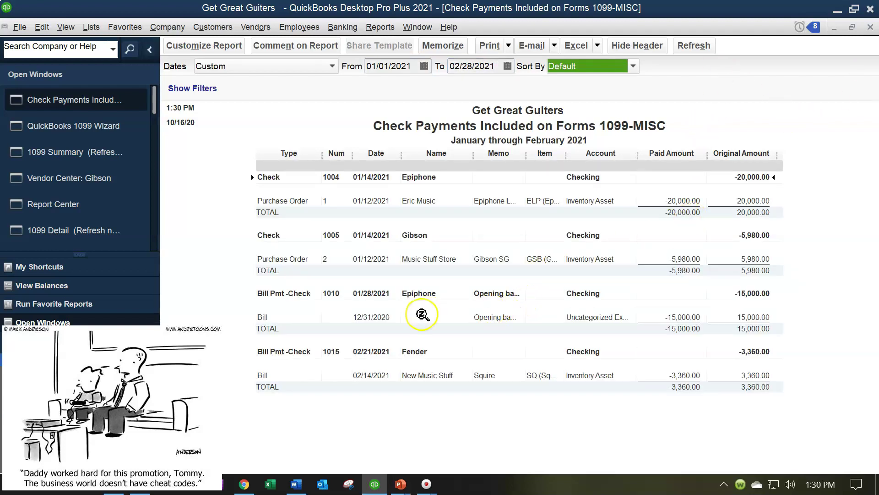
pyautogui.click(870, 27)
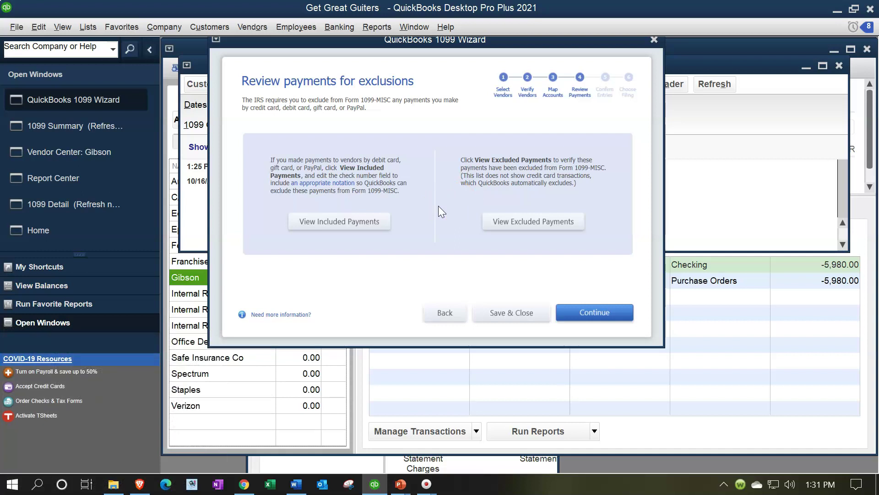
# View the check payments excluded from Forms 1099-MISC for 01/01/2021 to 02/28/2021, and close the report.
pyautogui.click(551, 221)
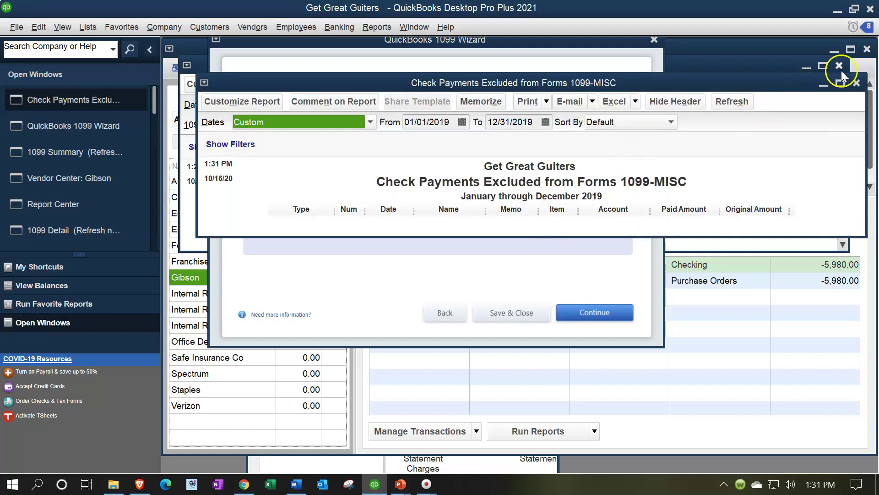
pyautogui.click(840, 82)
pyautogui.press('Tab')
pyautogui.write('010121')
pyautogui.press('Tab')
pyautogui.write('0')
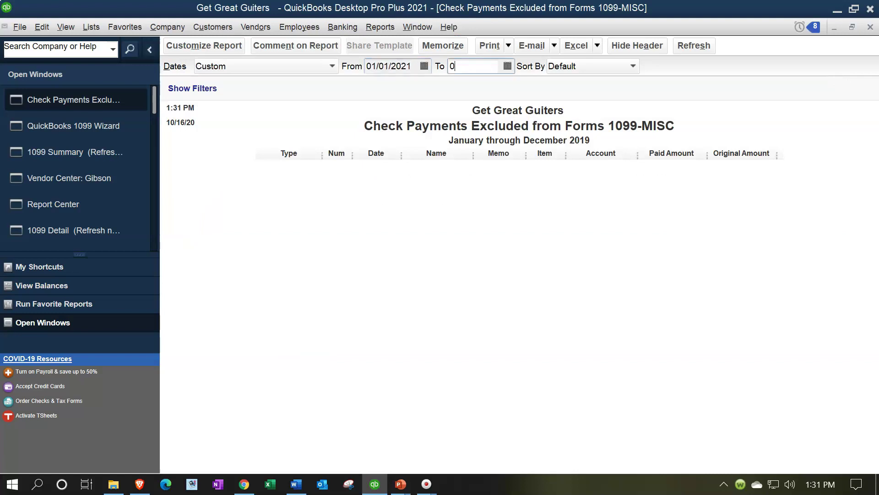
pyautogui.write('2/28/2021')
pyautogui.press('Tab')
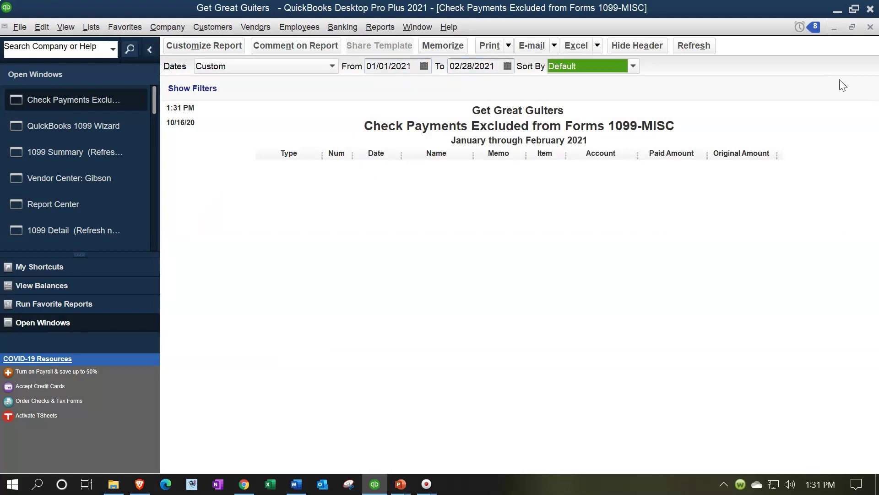
pyautogui.click(869, 27)
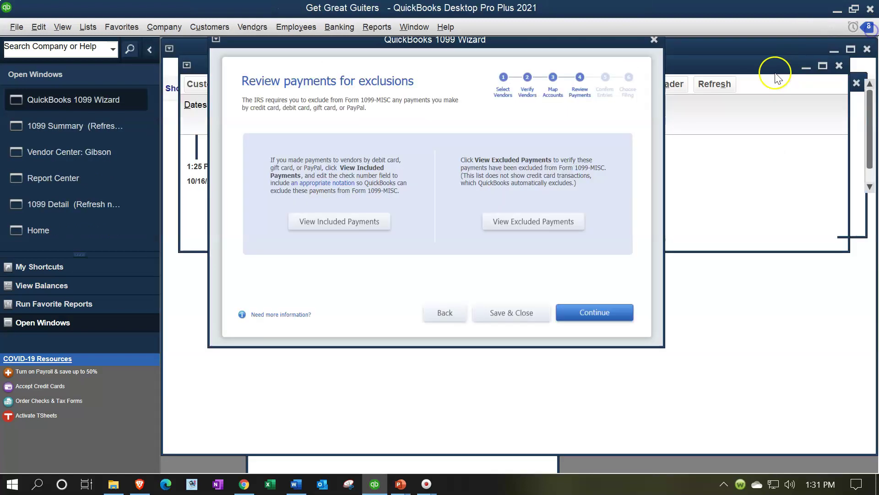
# Review the wizard's 1099 entries confirmation and its print and e-file filing methods, and close the wizard without filing.
pyautogui.click(599, 316)
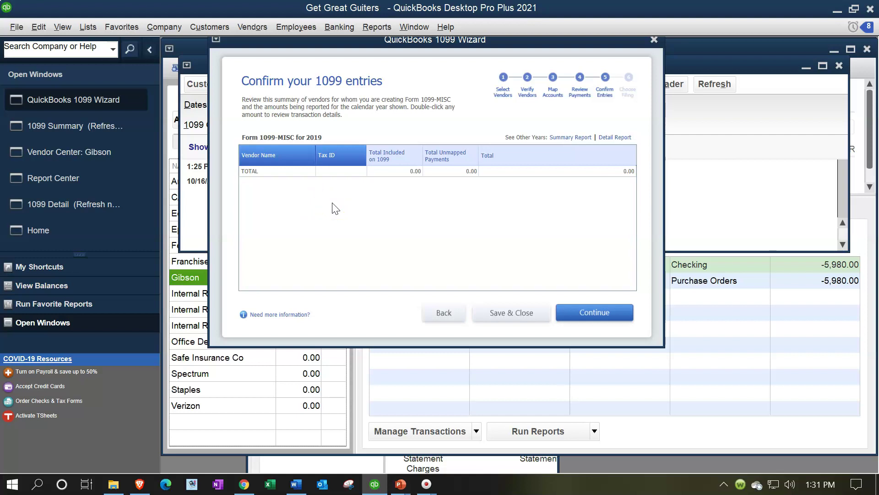
pyautogui.click(575, 308)
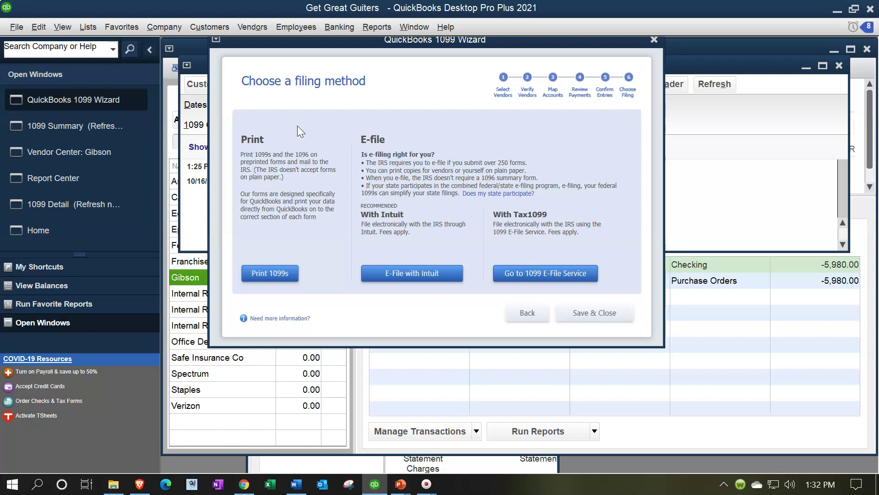
pyautogui.click(340, 173)
pyautogui.click(655, 40)
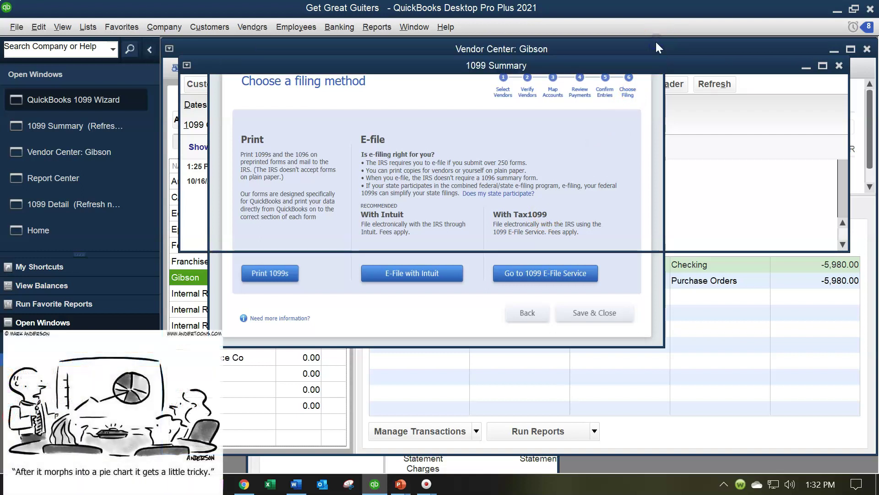
# Close the 1099 Summary, Vendor Center, Report Center and 1099 Detail windows, and maximize the home page.
pyautogui.click(840, 66)
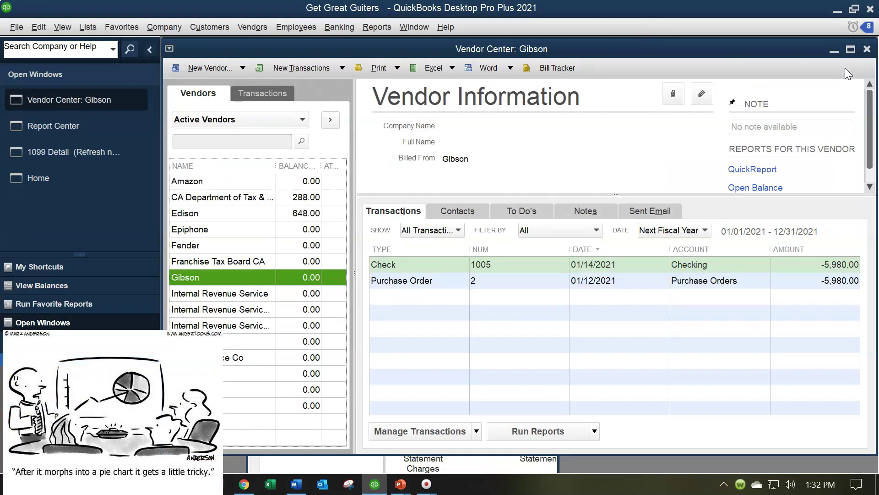
pyautogui.click(867, 49)
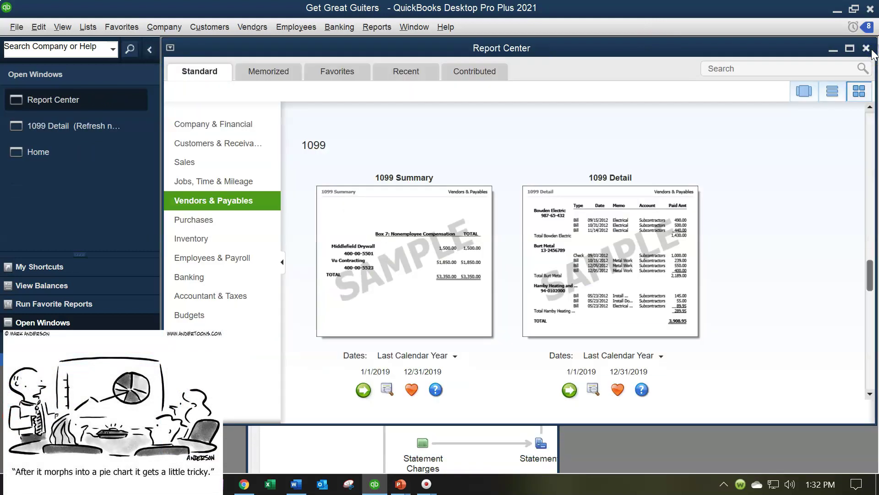
pyautogui.click(866, 48)
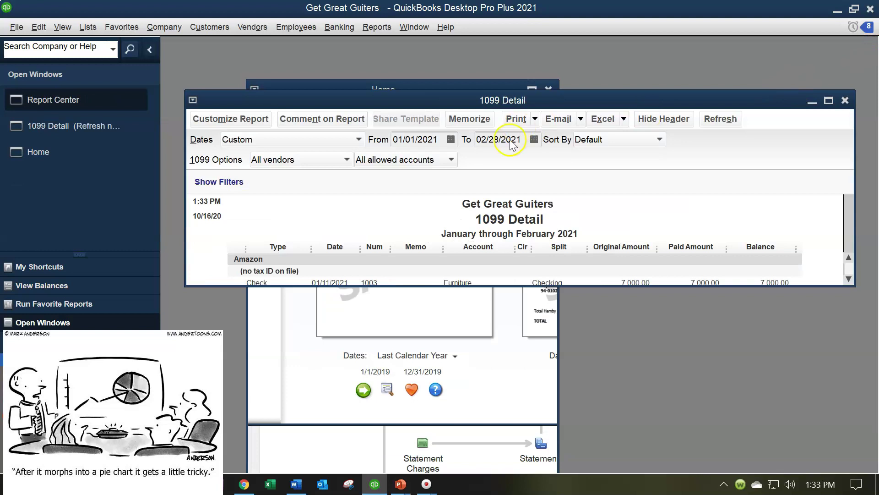
pyautogui.click(805, 110)
pyautogui.click(845, 100)
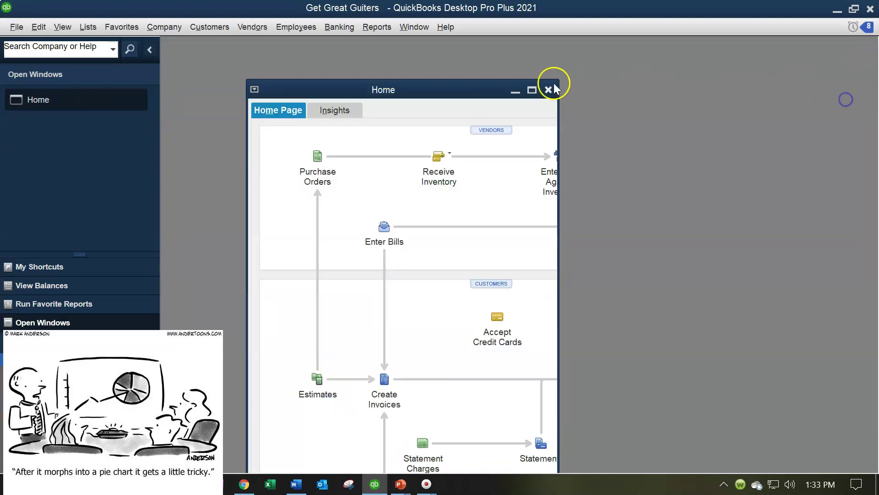
pyautogui.click(531, 87)
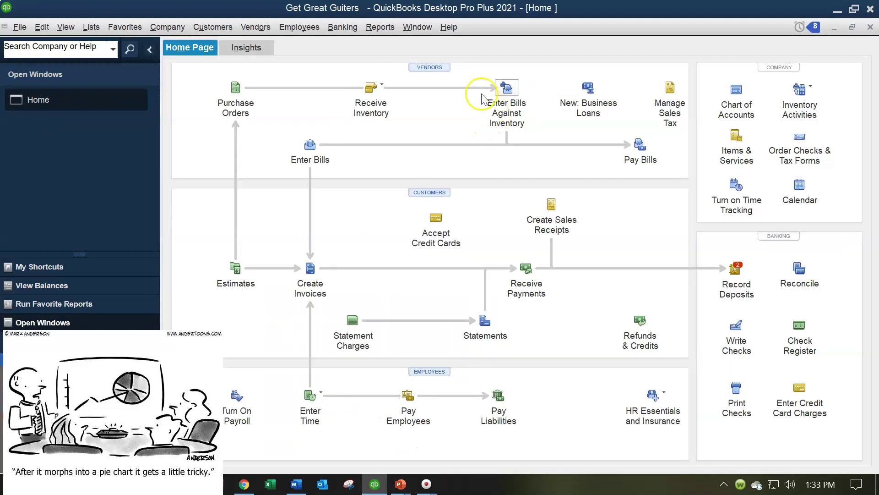
# Run the standard Balance Sheet report with a date range of 01/01/2021 to 02/28/2021.
pyautogui.click(380, 29)
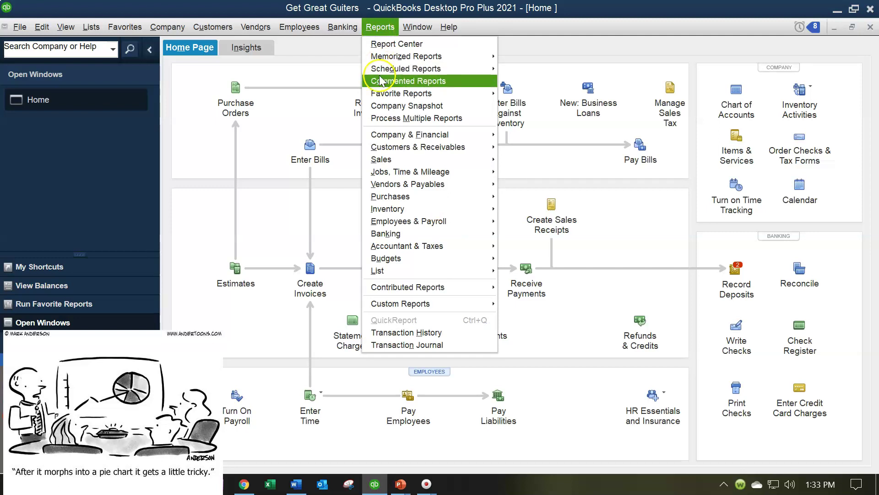
pyautogui.moveTo(394, 135)
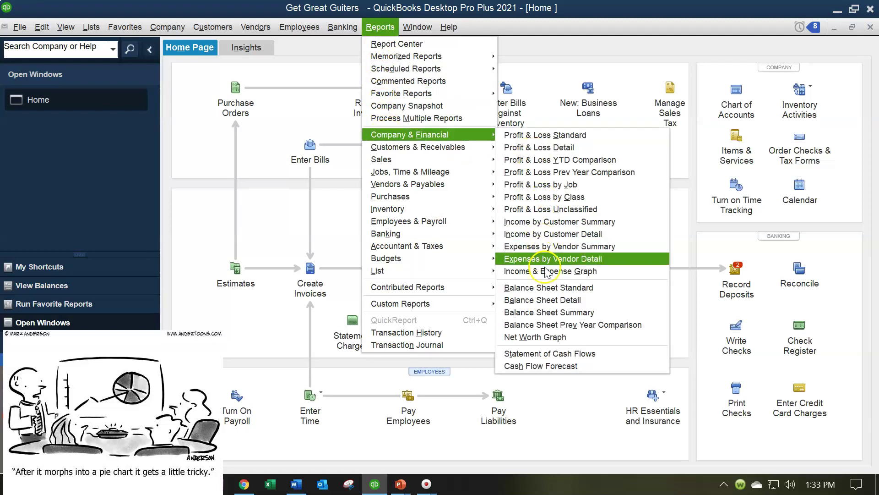
pyautogui.click(531, 288)
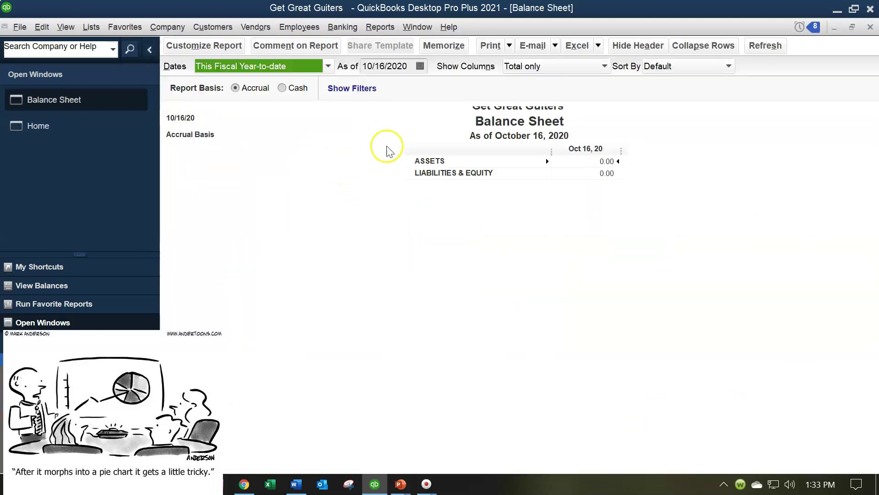
pyautogui.click(183, 46)
pyautogui.press('Tab')
pyautogui.write('01012021')
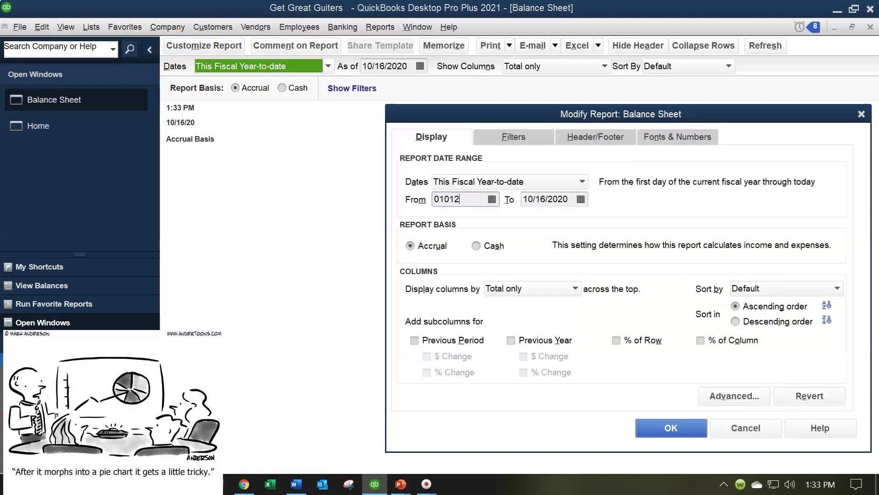
pyautogui.press('Tab')
pyautogui.write('02/28/2021')
pyautogui.press('Tab')
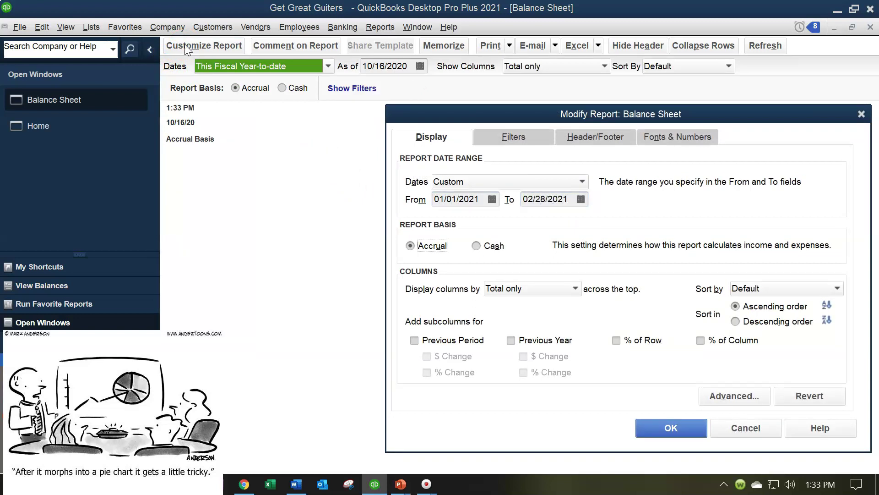
pyautogui.click(669, 430)
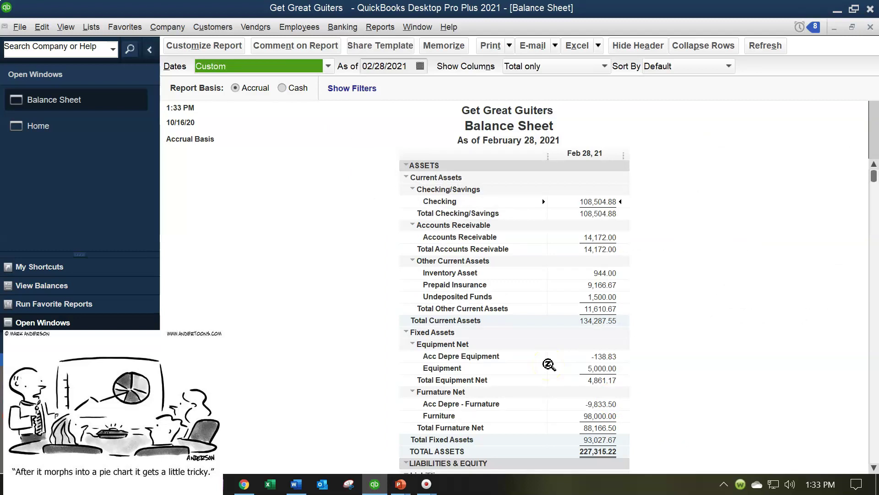
# Drill down into the Checking balance and review its transactions for the period.
pyautogui.click(576, 198)
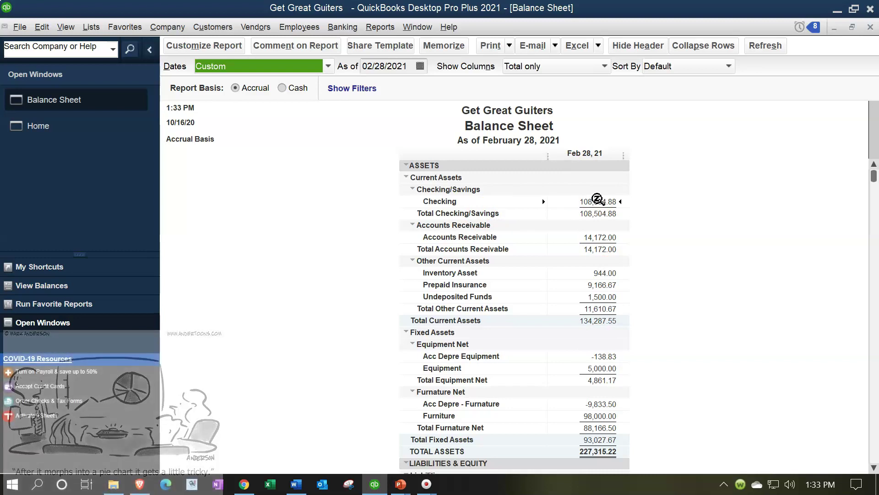
pyautogui.click(598, 199)
pyautogui.doubleClick(598, 200)
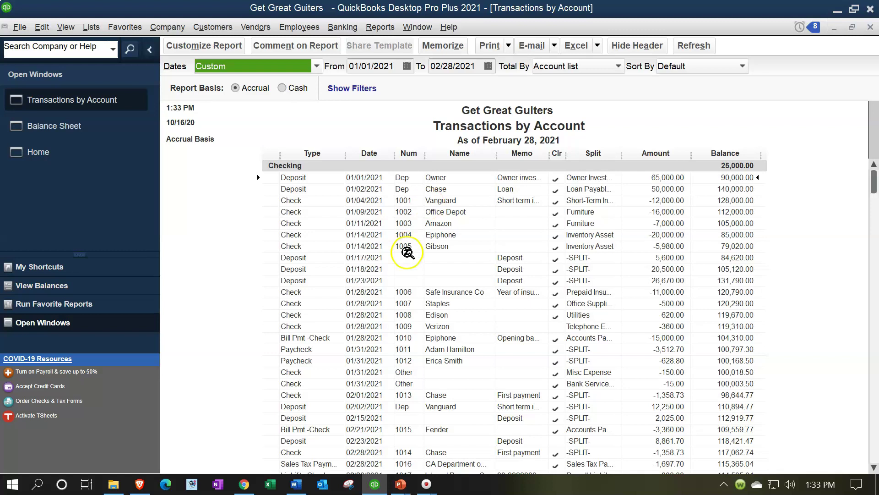
pyautogui.scroll(-3, 359, 222)
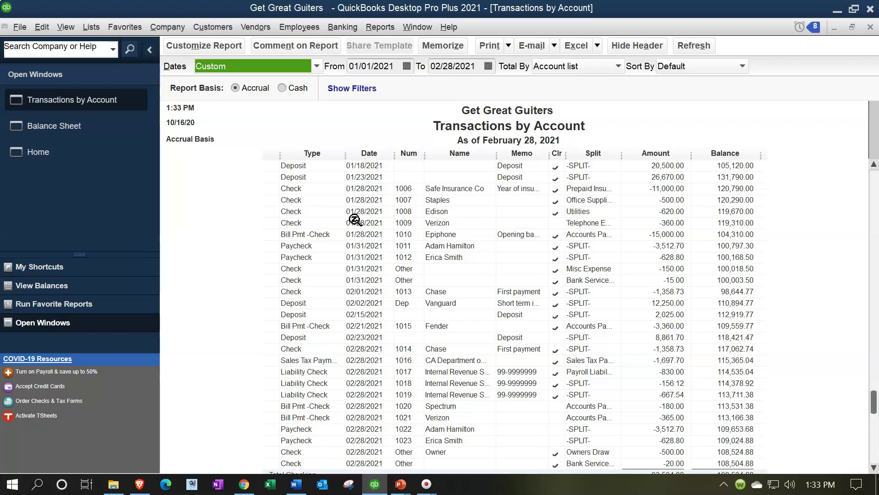
pyautogui.scroll(3, 355, 221)
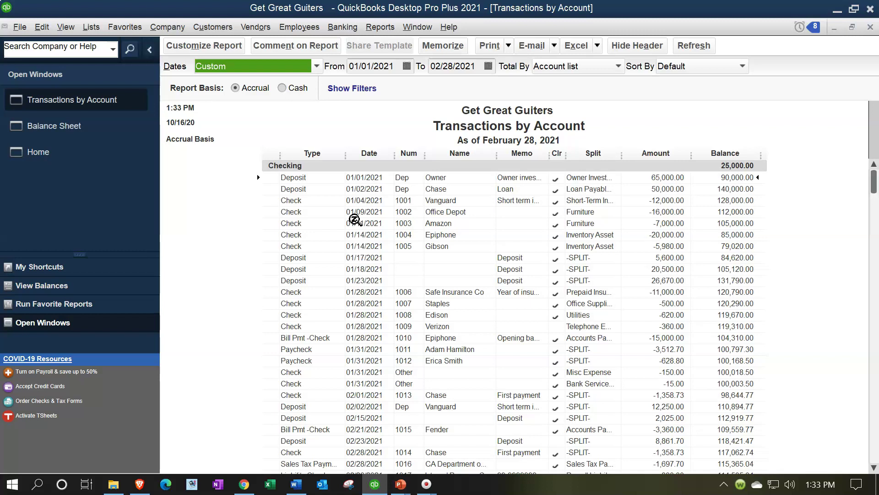
# Start a TransactionType filter with multiple types on the Checking transactions report, including Check and Payment.
pyautogui.click(213, 50)
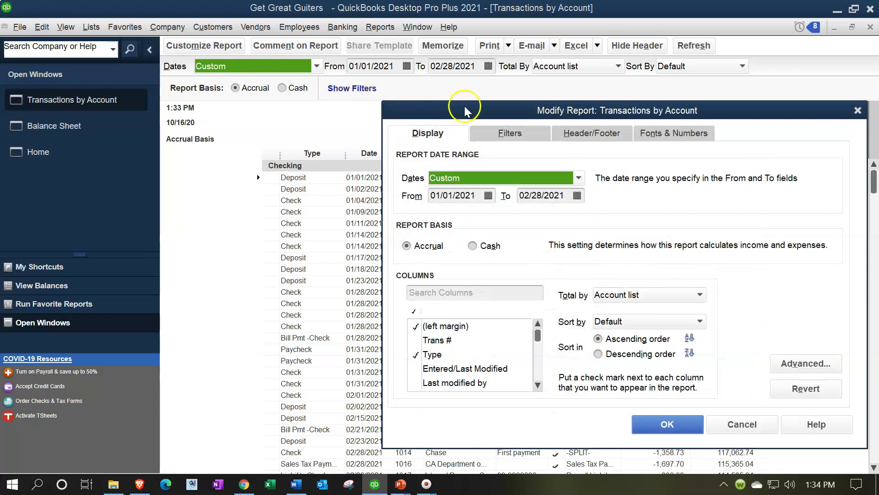
pyautogui.moveTo(467, 110); pyautogui.dragTo(426, 84)
pyautogui.click(455, 106)
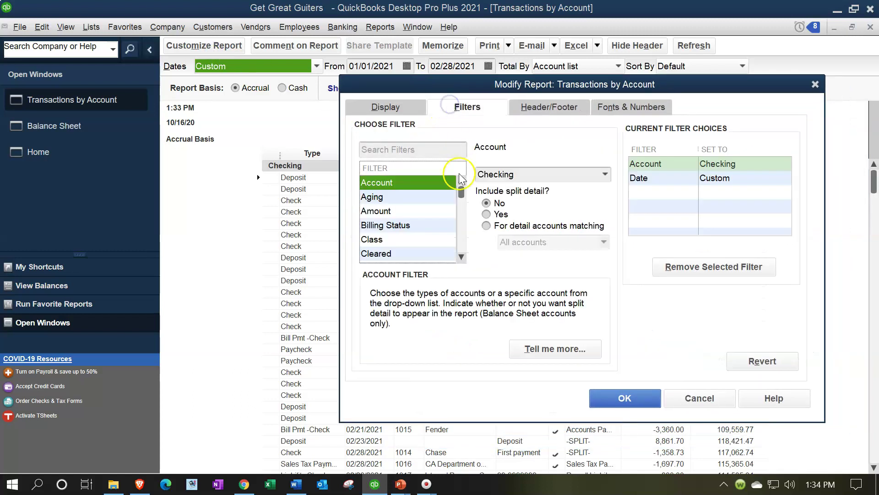
pyautogui.moveTo(461, 195); pyautogui.dragTo(462, 256)
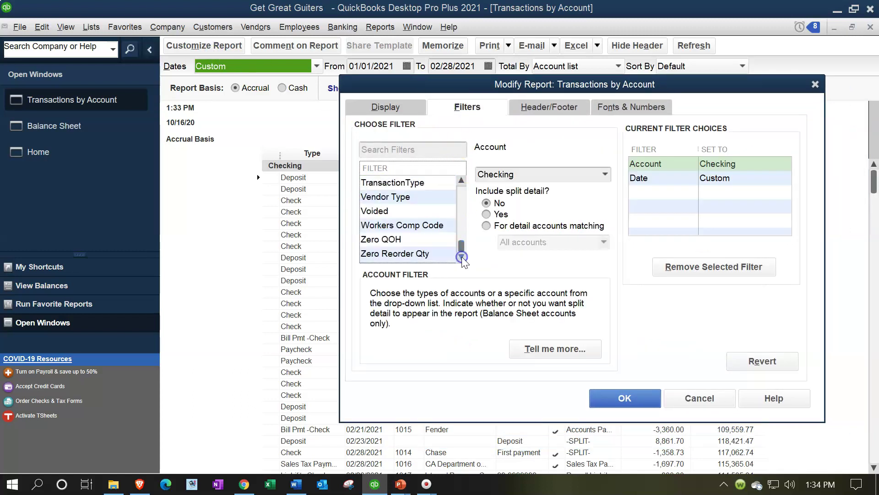
pyautogui.click(398, 183)
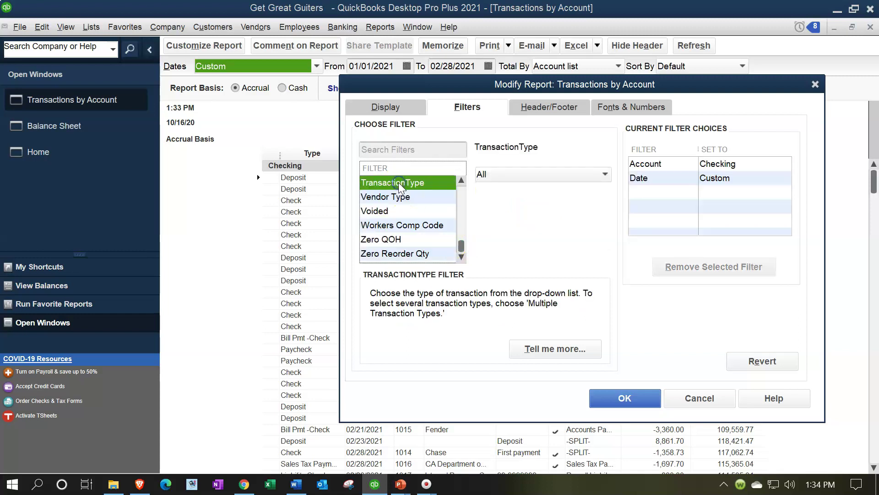
pyautogui.click(556, 176)
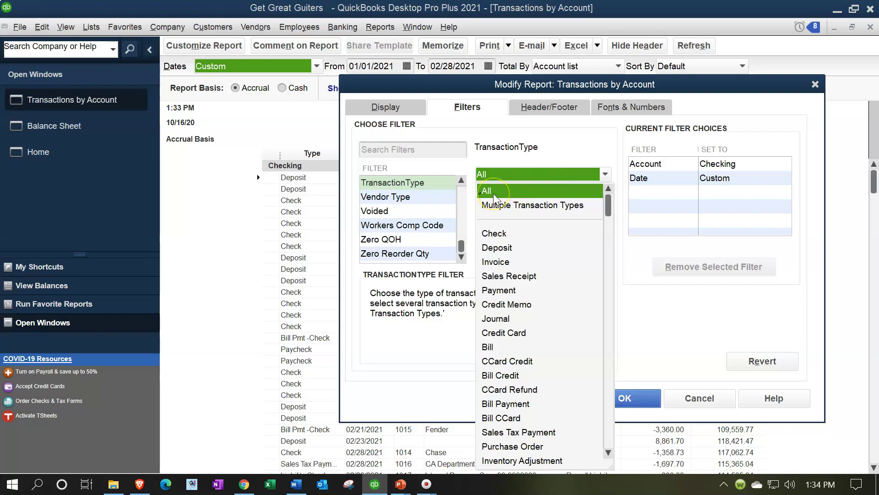
pyautogui.click(533, 208)
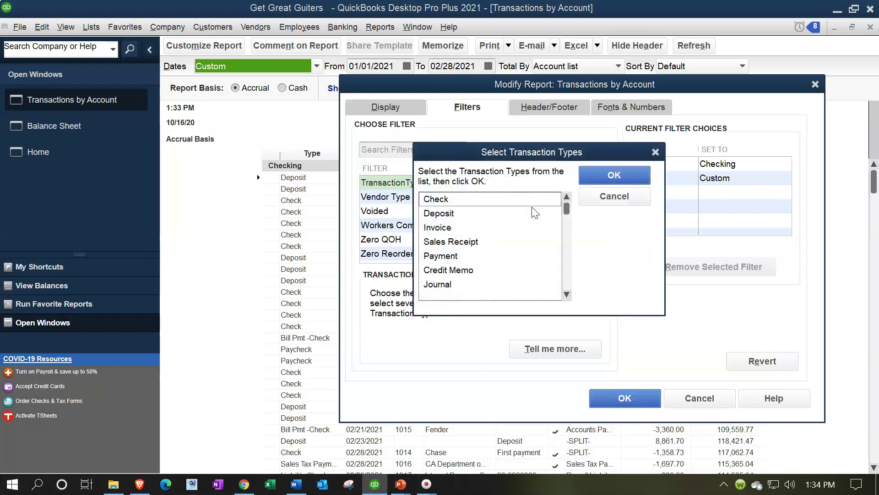
pyautogui.click(466, 200)
pyautogui.click(459, 256)
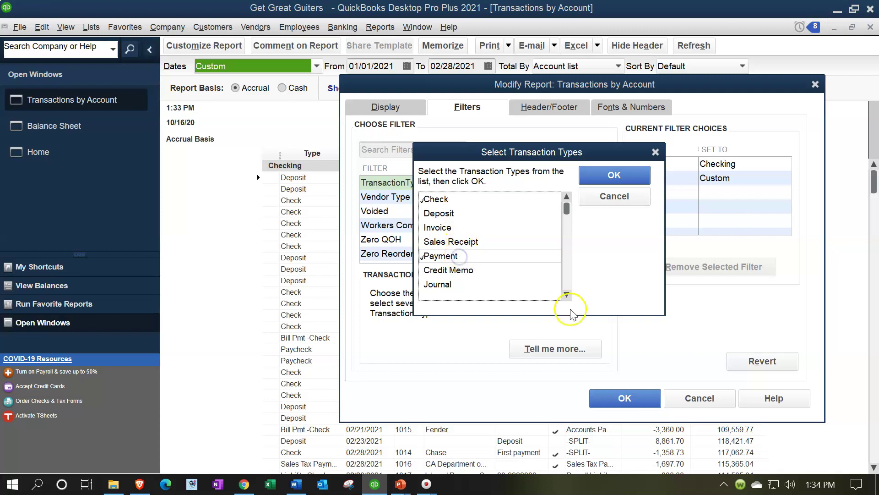
# Add Bill Payment and Sales Tax Payment to the selected transaction types.
pyautogui.click(566, 296)
pyautogui.click(566, 296)
pyautogui.click(567, 296)
pyautogui.click(567, 296)
pyautogui.click(567, 296)
pyautogui.click(567, 296)
pyautogui.click(566, 296)
pyautogui.click(567, 296)
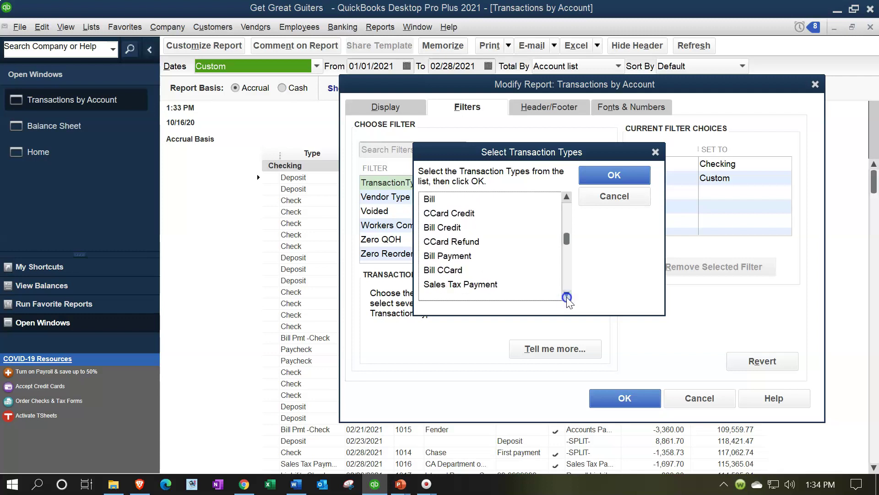
pyautogui.click(467, 256)
pyautogui.click(566, 295)
pyautogui.click(566, 295)
pyautogui.click(499, 256)
# Add Paycheck and Payroll Liability Check to the selected transaction types, and apply the filter to the report.
pyautogui.click(567, 295)
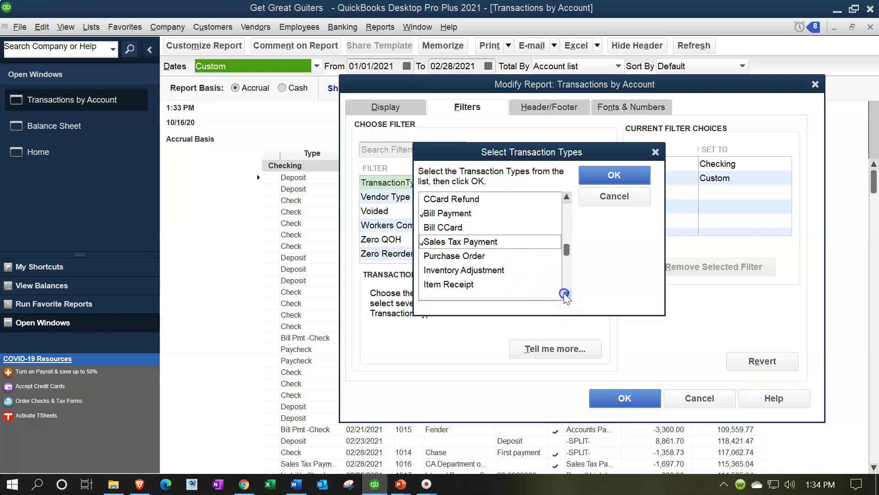
pyautogui.click(566, 294)
pyautogui.click(566, 295)
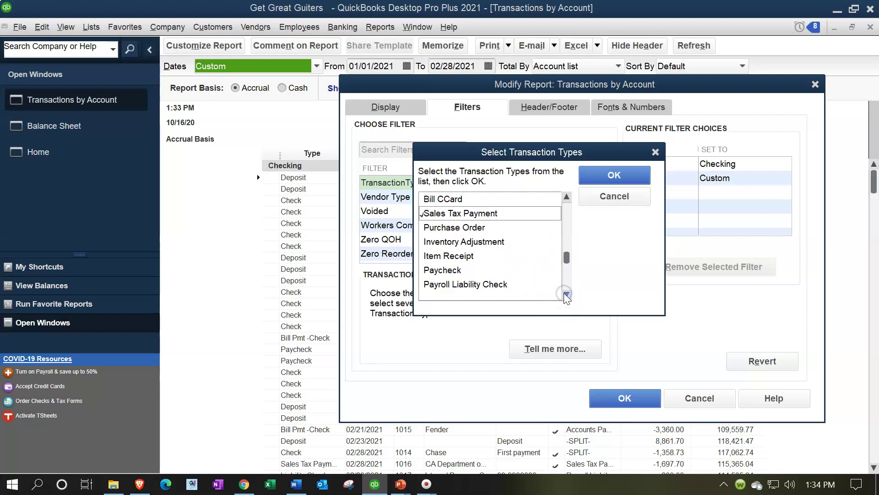
pyautogui.click(566, 294)
pyautogui.click(431, 256)
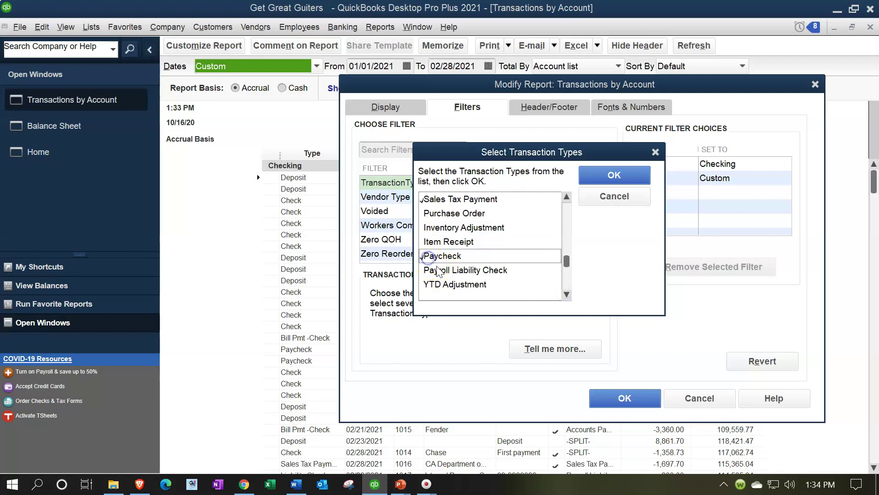
pyautogui.click(439, 271)
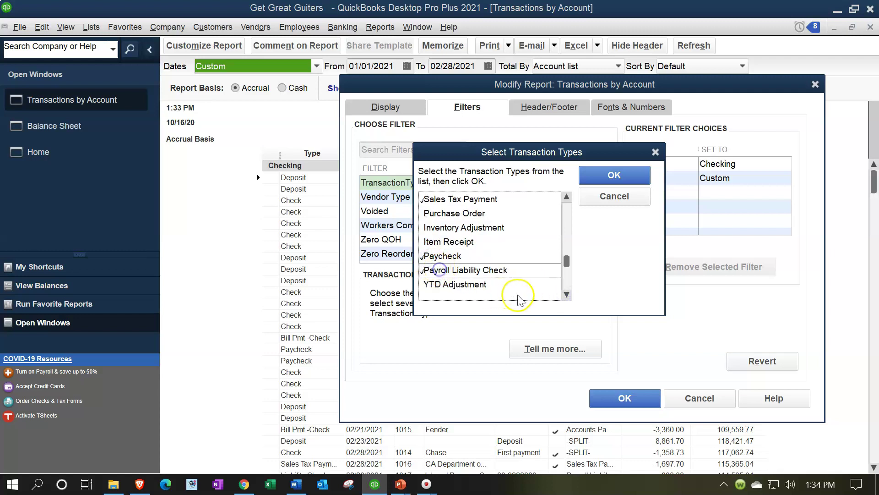
pyautogui.click(567, 295)
pyautogui.click(567, 295)
pyautogui.click(566, 296)
pyautogui.click(566, 296)
pyautogui.click(566, 296)
pyautogui.click(567, 296)
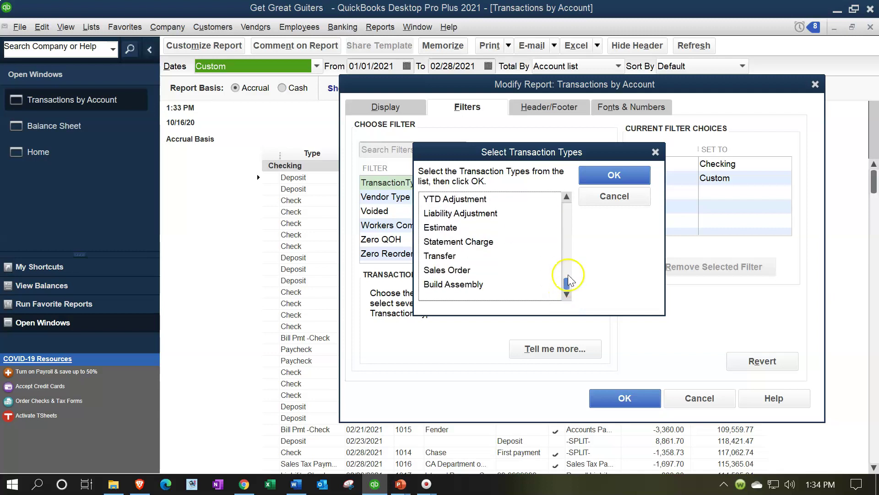
pyautogui.click(603, 182)
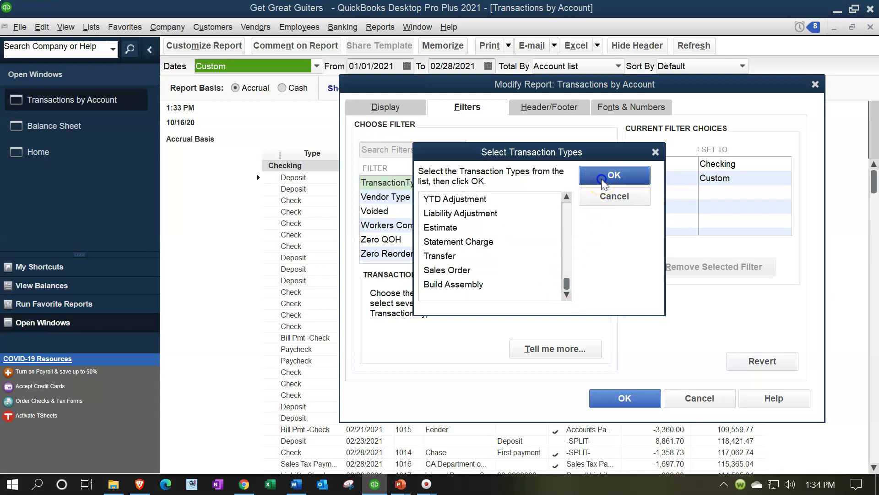
pyautogui.click(650, 401)
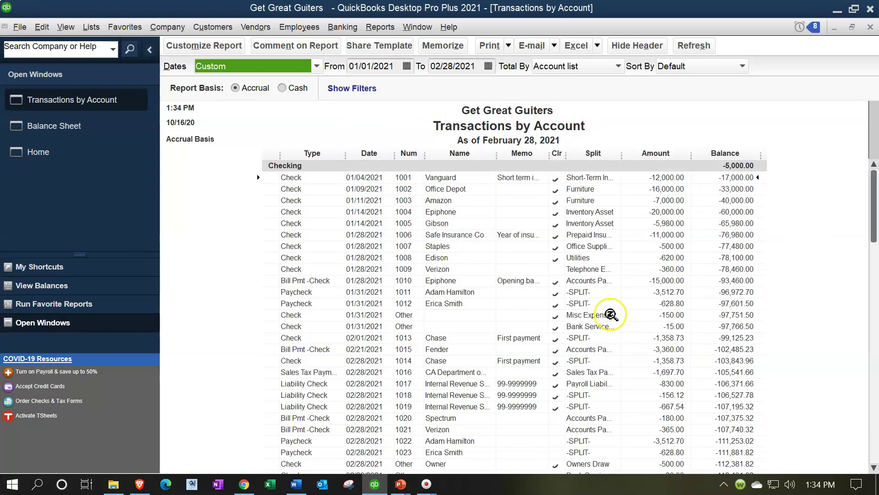
# Review the filtered Checking payments for 01/01/2021 to 02/28/2021, and close the report.
pyautogui.scroll(-1, 356, 284)
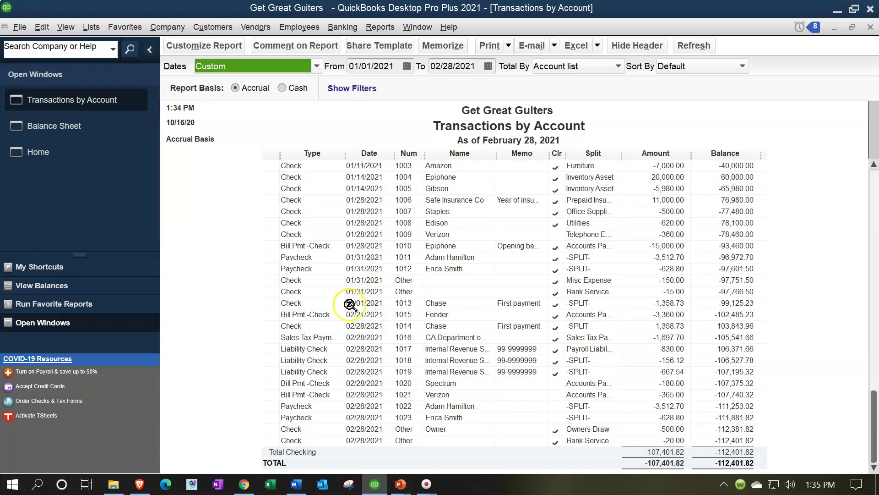
pyautogui.scroll(1, 458, 380)
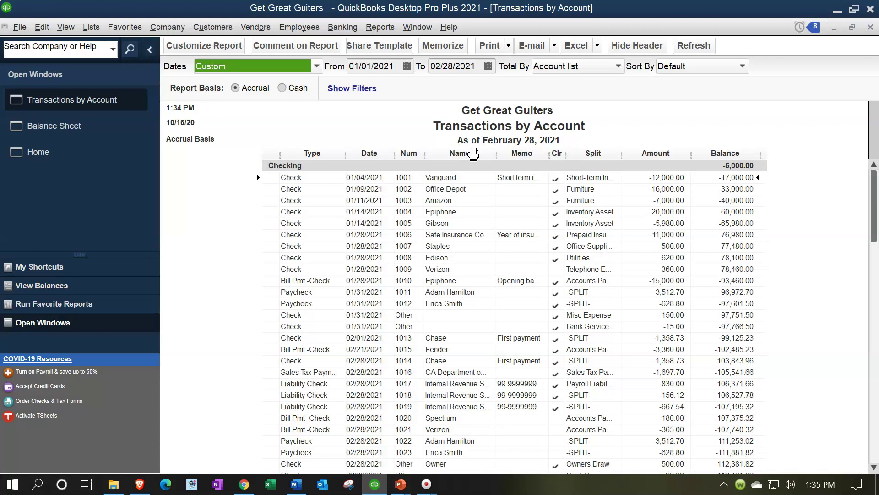
pyautogui.click(870, 27)
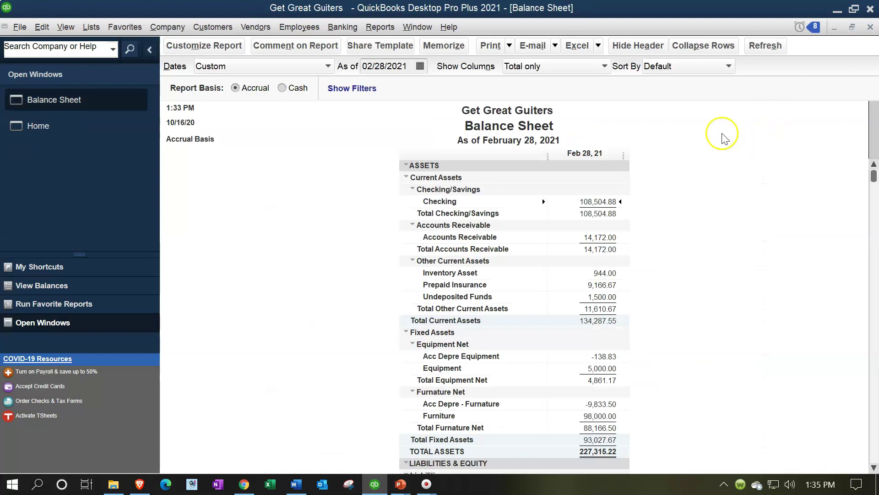
# Open the Profit & Loss Standard report and set its date range to 01/01/2021 through 02/28/2021.
pyautogui.click(380, 28)
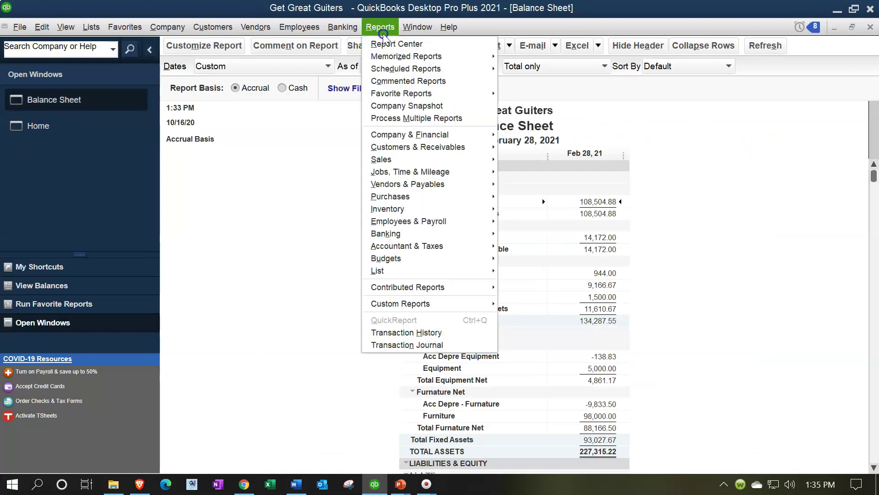
pyautogui.moveTo(453, 135)
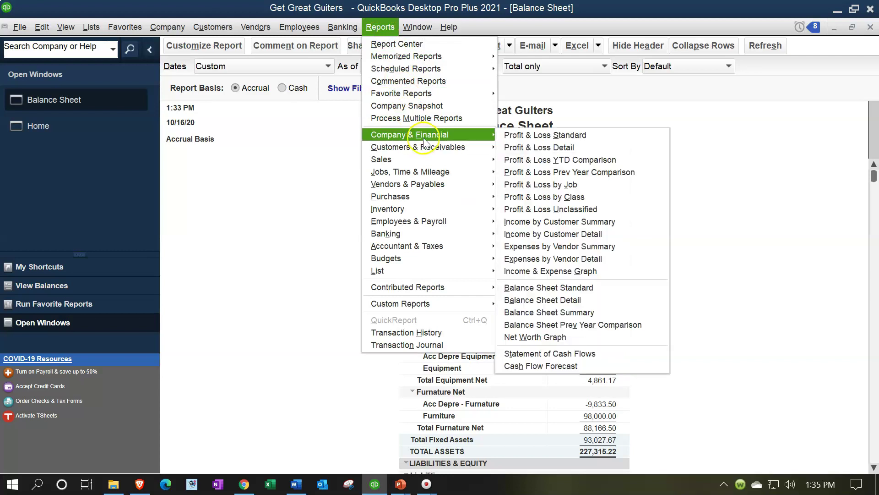
pyautogui.click(511, 136)
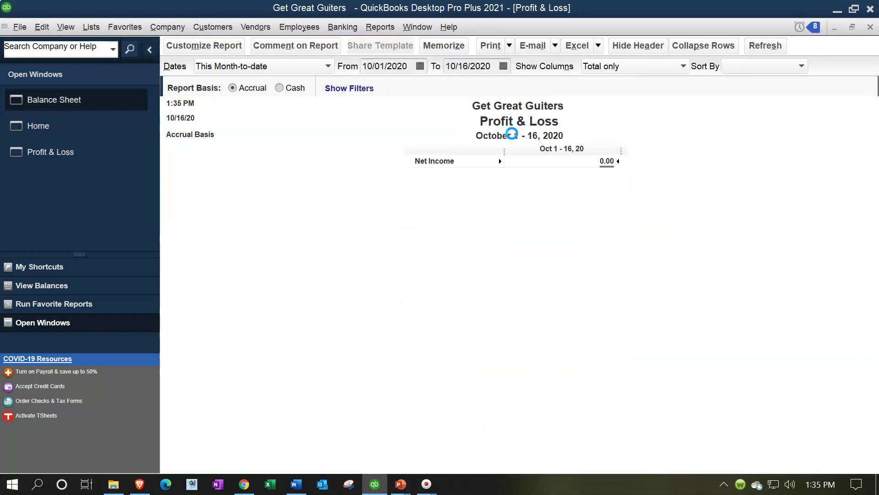
pyautogui.press('Tab')
pyautogui.write('010121')
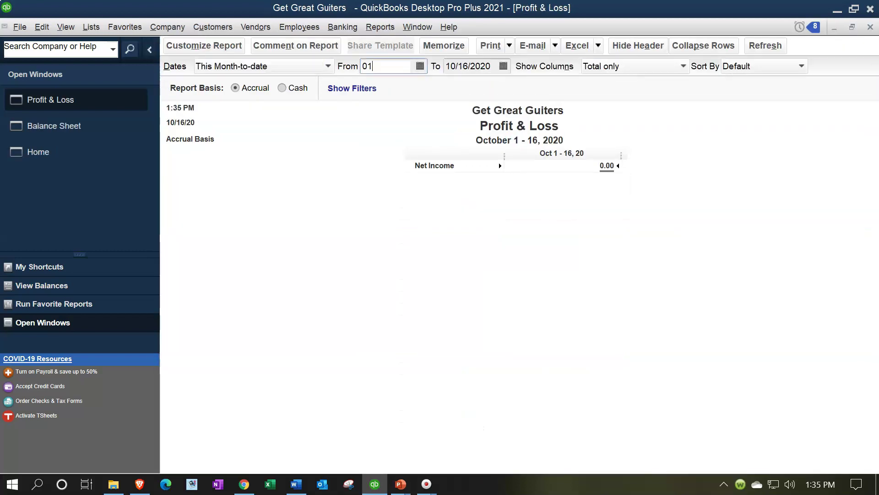
pyautogui.press('Tab')
pyautogui.write('028')
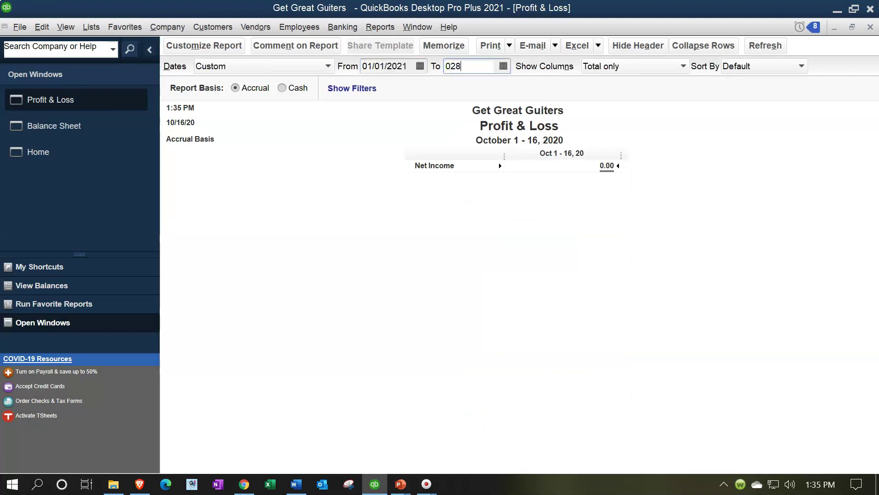
pyautogui.press('BackSpace')
pyautogui.write('/28/21')
pyautogui.press('Tab')
# Review the expense accounts on the Profit & Loss, check the Write Checks area of the home page, and return to the report.
pyautogui.scroll(-3, 297, 362)
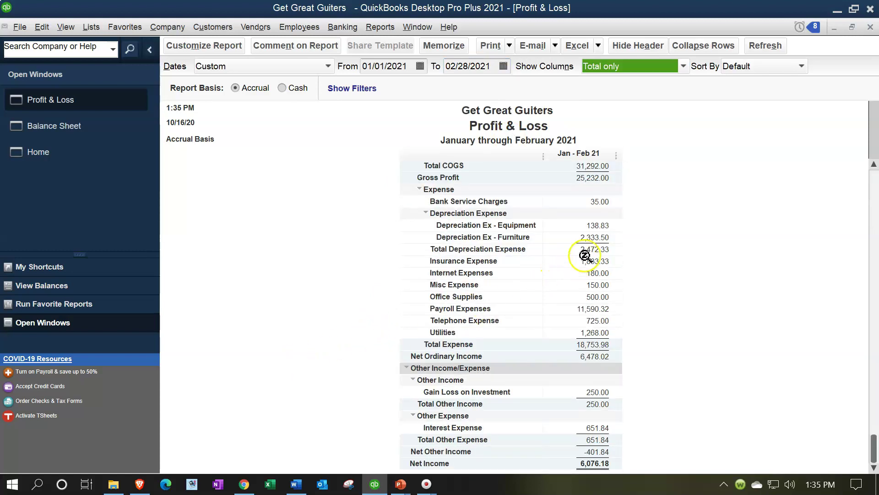
pyautogui.click(590, 264)
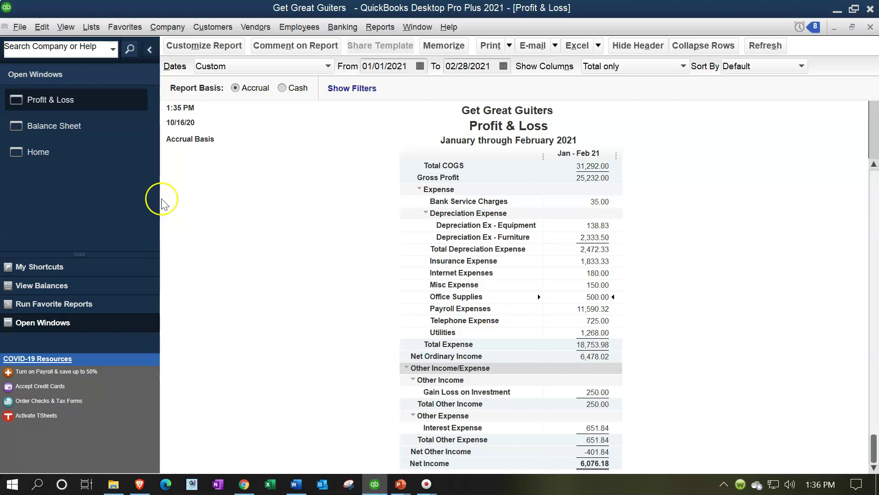
pyautogui.click(63, 159)
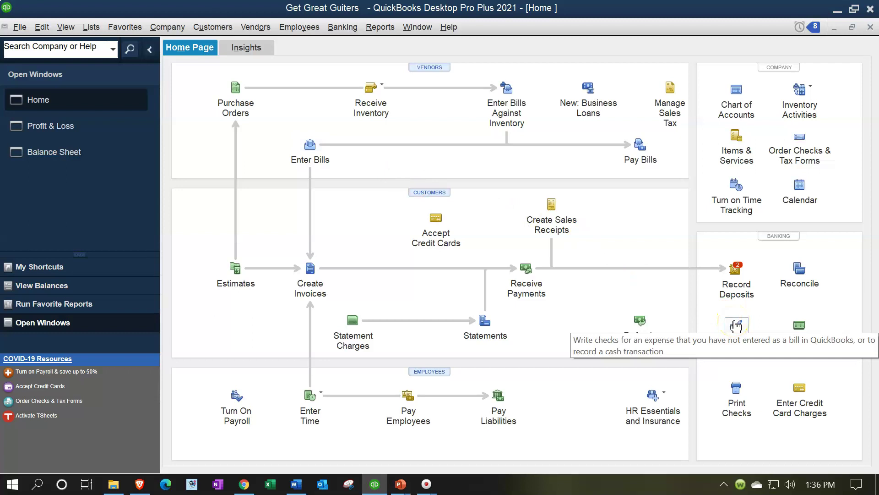
pyautogui.click(720, 356)
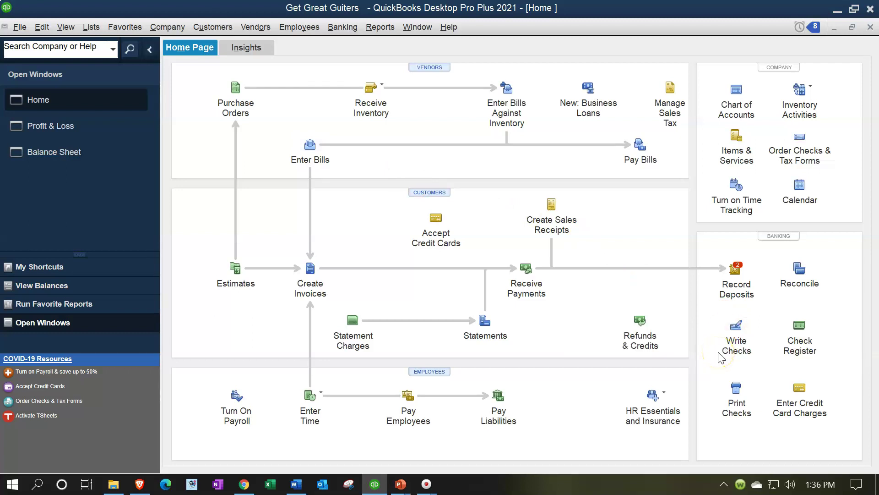
pyautogui.click(71, 129)
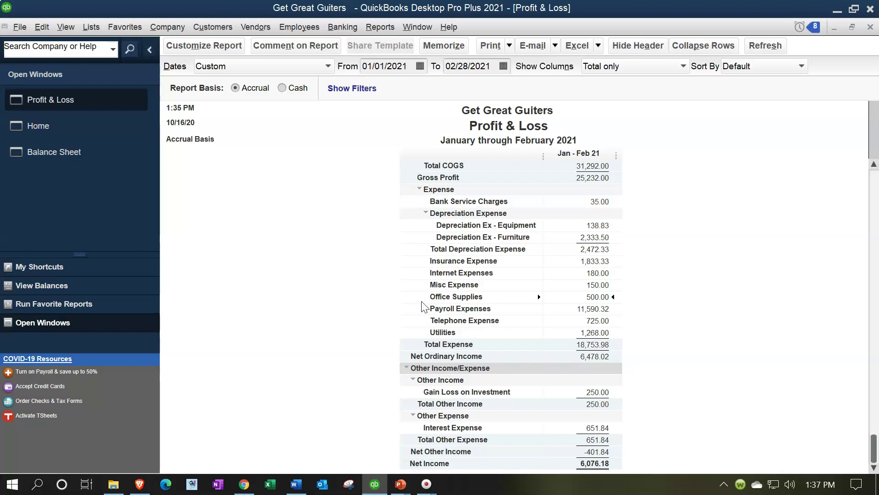
# Look through the Vendors & Payables reports, and open the Report Center maximized on its standard reports.
pyautogui.click(380, 27)
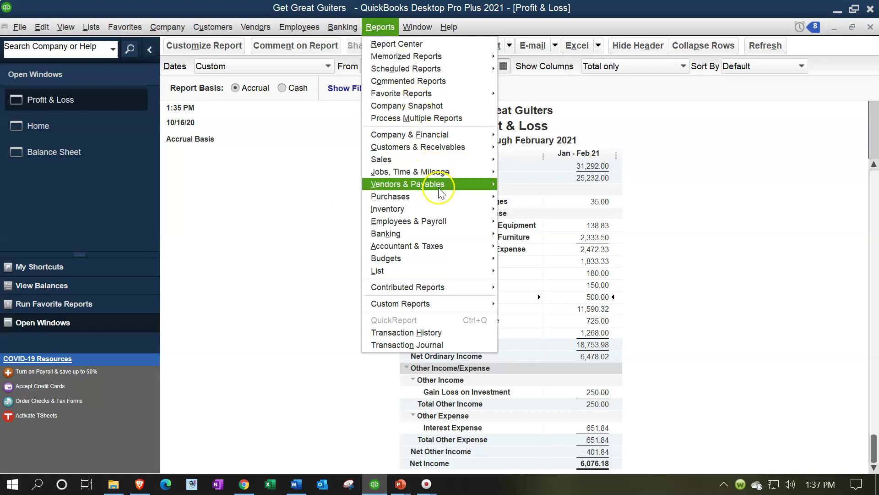
pyautogui.moveTo(451, 184)
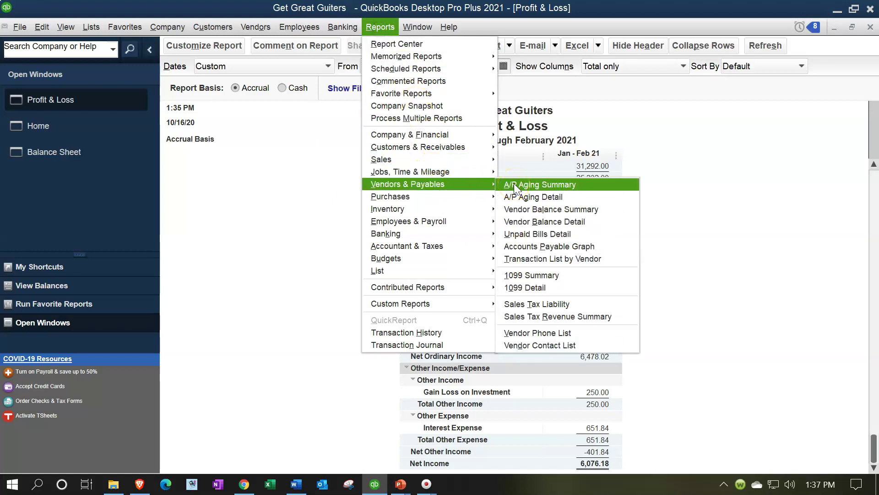
pyautogui.click(531, 198)
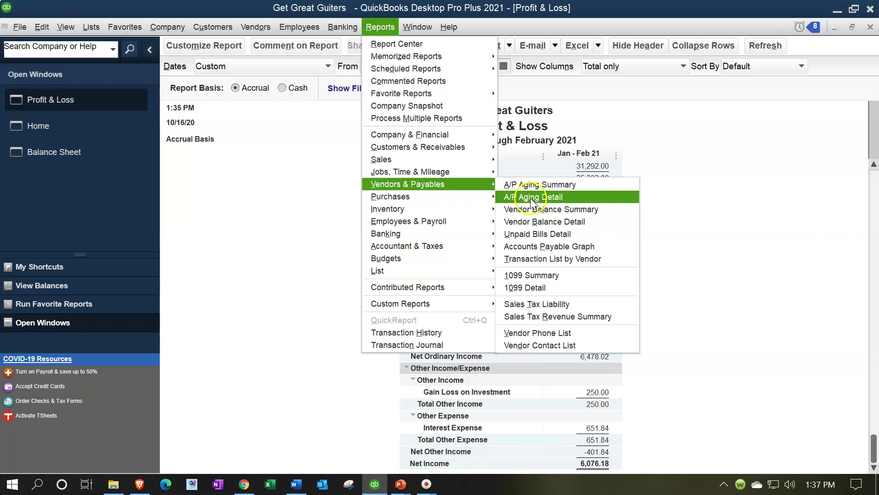
pyautogui.moveTo(475, 137)
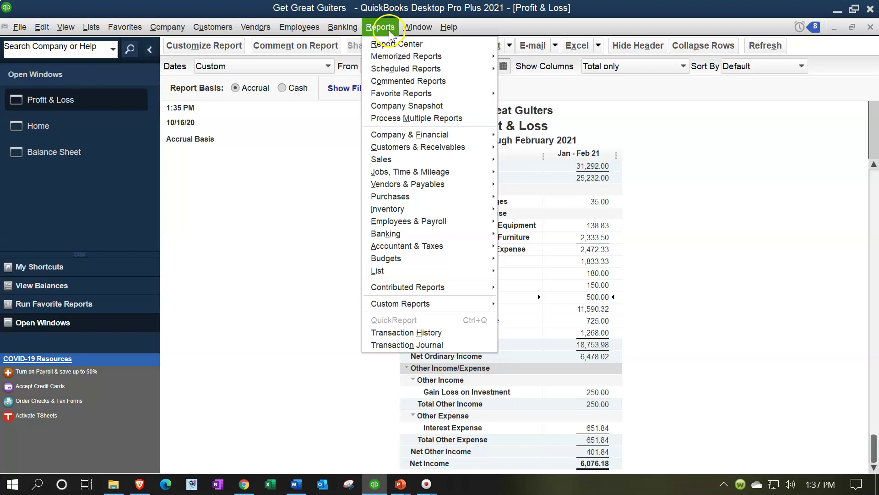
pyautogui.click(396, 45)
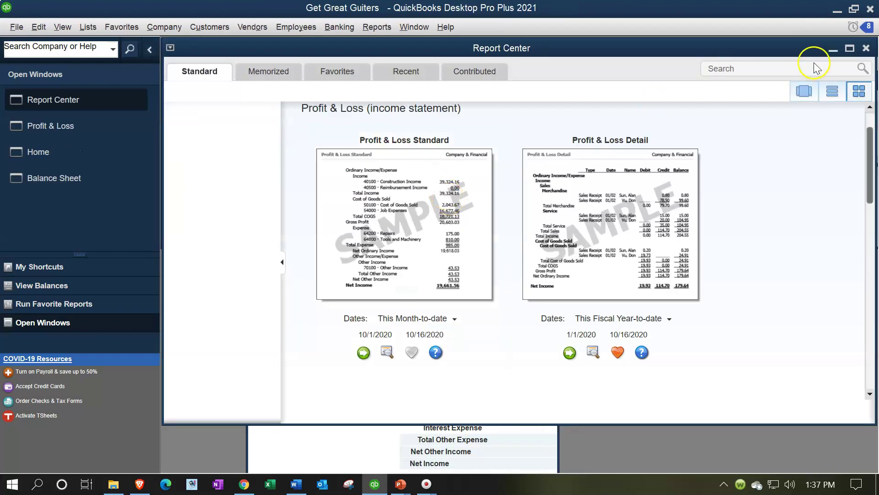
pyautogui.click(850, 48)
pyautogui.click(215, 53)
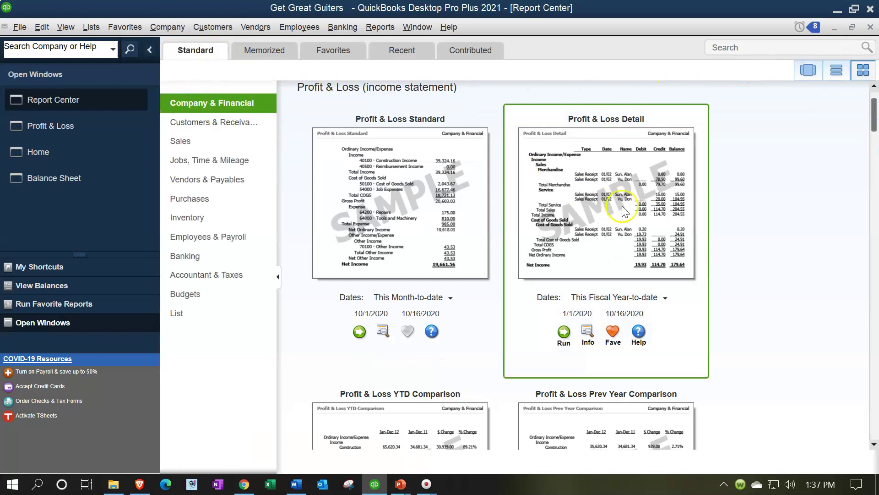
# Run the Expenses by Vendor Summary from the Company & Financial reports for 01/01/2021 through 02/28/2021.
pyautogui.scroll(-3, 774, 251)
pyautogui.scroll(-15, 777, 255)
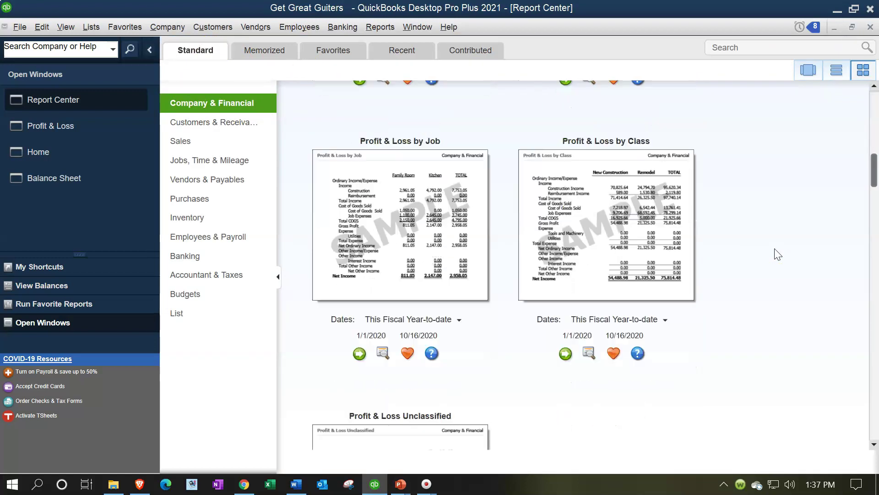
pyautogui.scroll(-15, 777, 254)
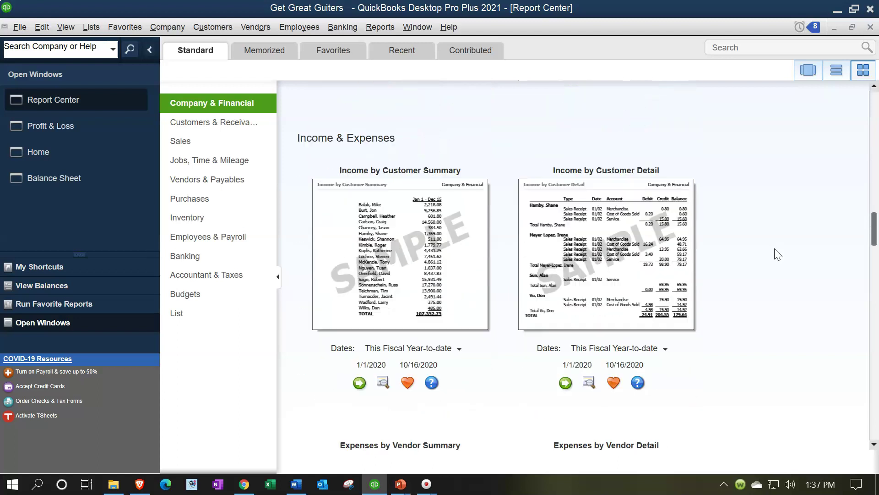
pyautogui.scroll(4, 777, 254)
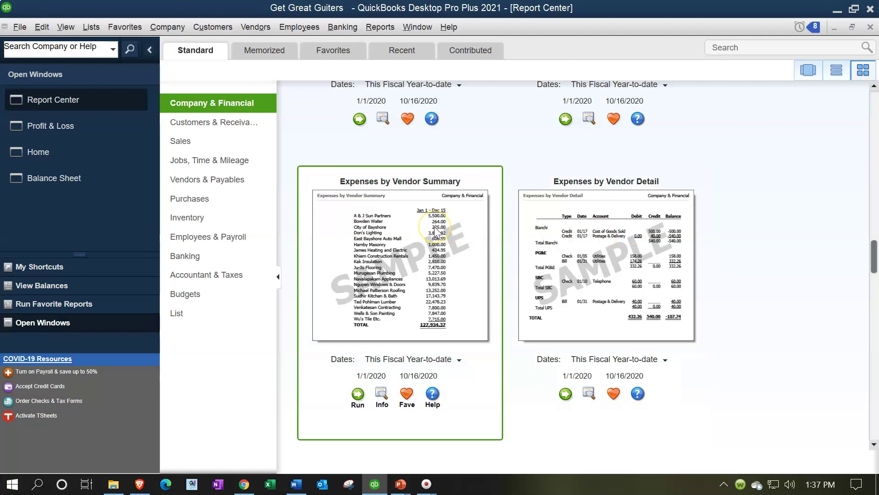
pyautogui.click(358, 397)
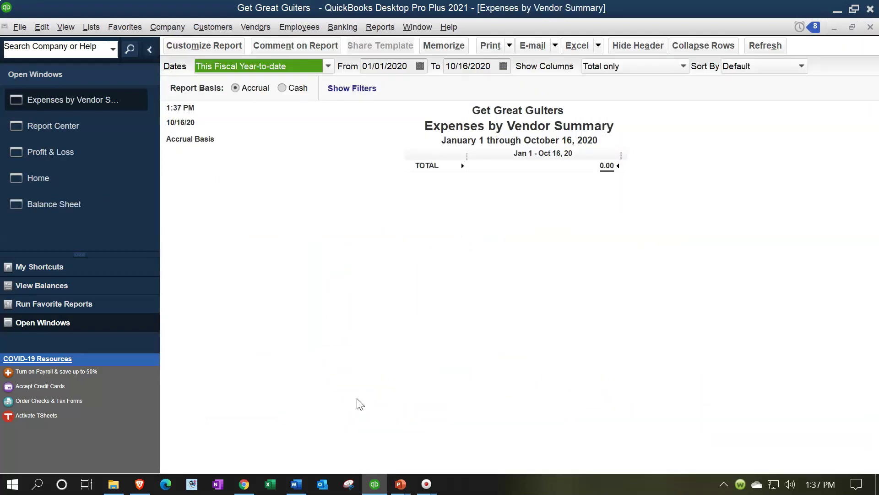
pyautogui.press('Tab')
pyautogui.write('01012021')
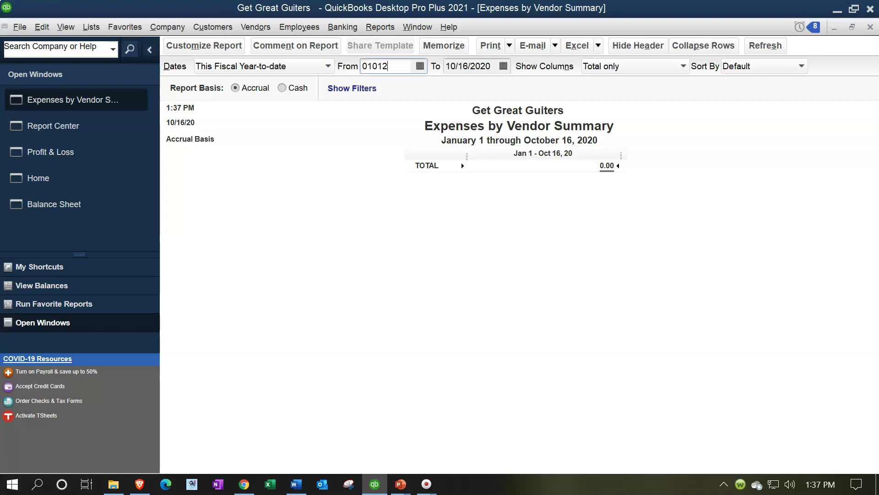
pyautogui.press('Tab')
pyautogui.write('02/28/2021')
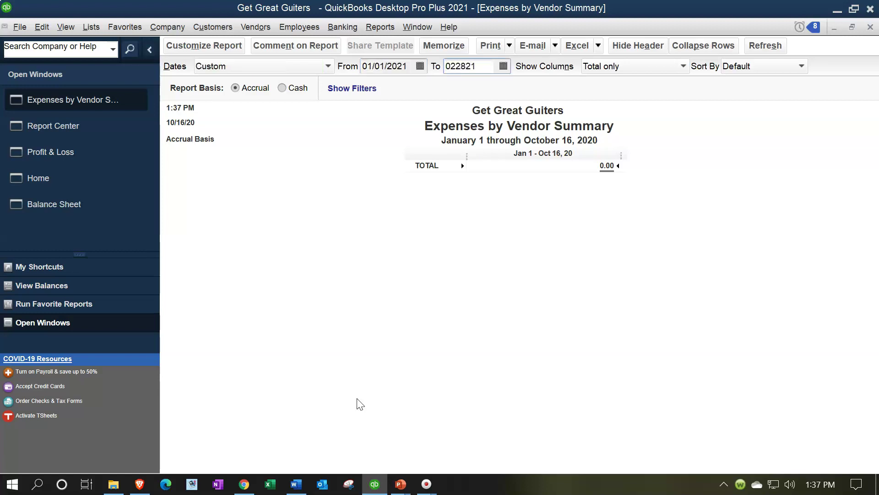
pyautogui.press('Tab')
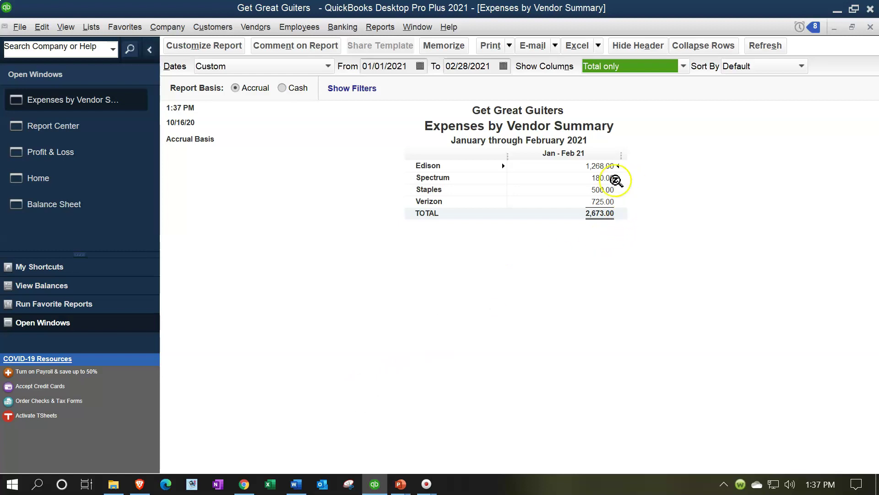
# Restore the report windows to floating size, and make the Expenses by Vendor Summary window narrower and taller to show all vendors.
pyautogui.click(89, 147)
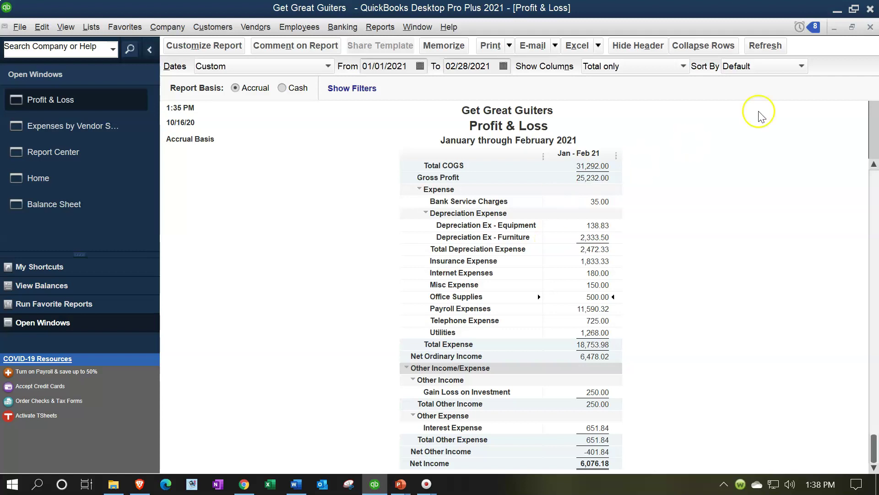
pyautogui.click(852, 28)
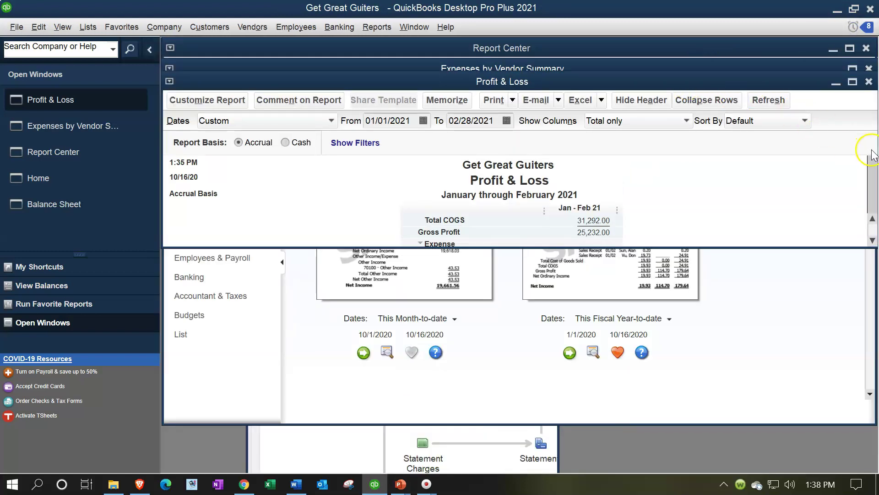
pyautogui.click(785, 69)
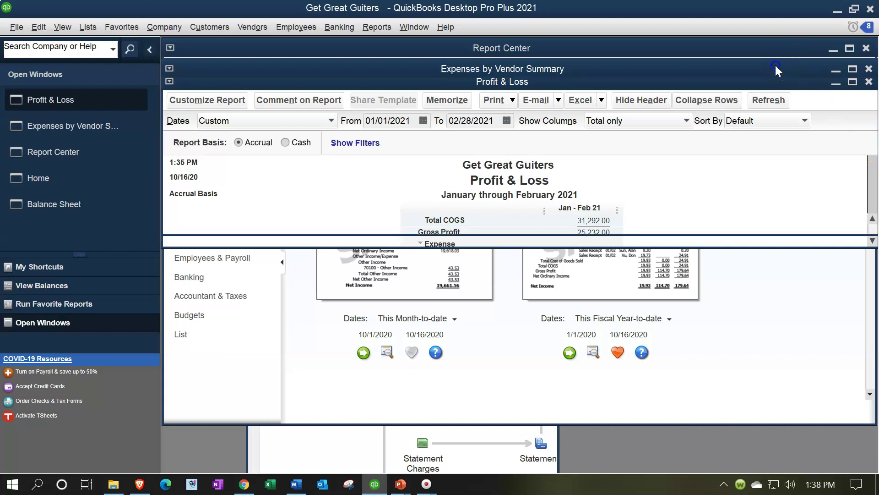
pyautogui.moveTo(848, 125); pyautogui.dragTo(407, 150)
pyautogui.moveTo(334, 70); pyautogui.dragTo(361, 55)
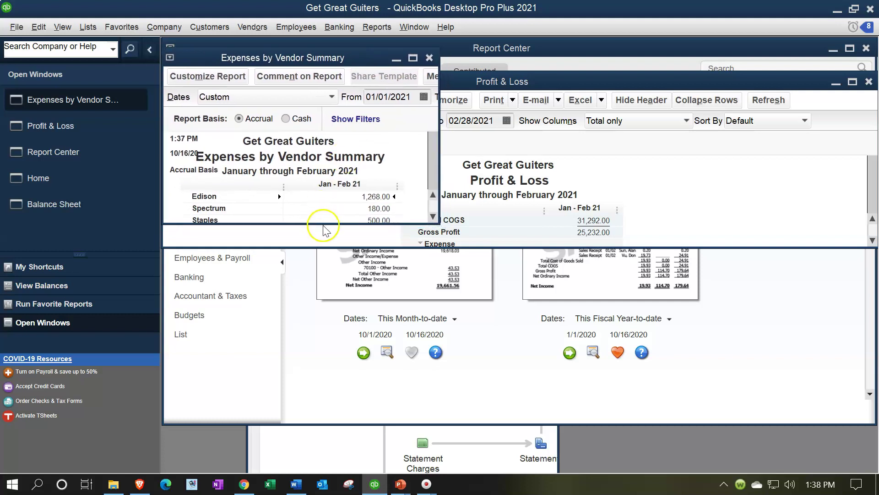
pyautogui.moveTo(324, 223); pyautogui.dragTo(320, 431)
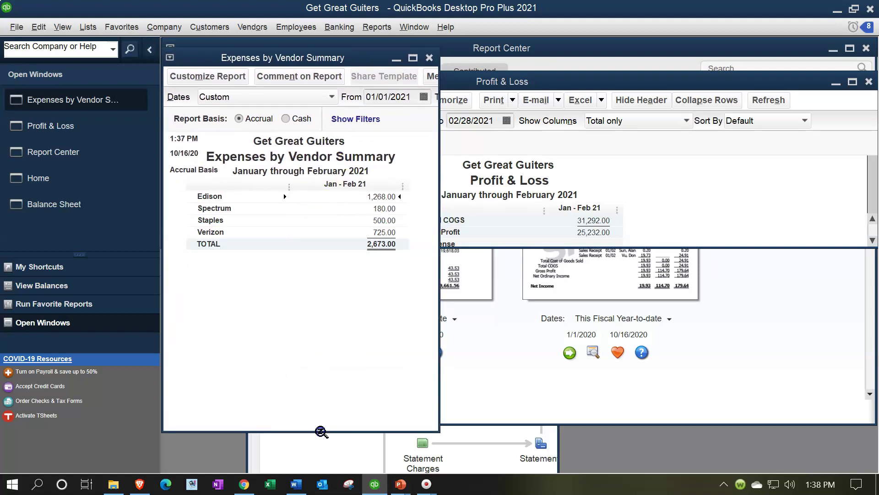
# Narrow the Profit & Loss window, place it beside the Expenses by Vendor Summary, and heighten it to show the expense accounts.
pyautogui.click(681, 169)
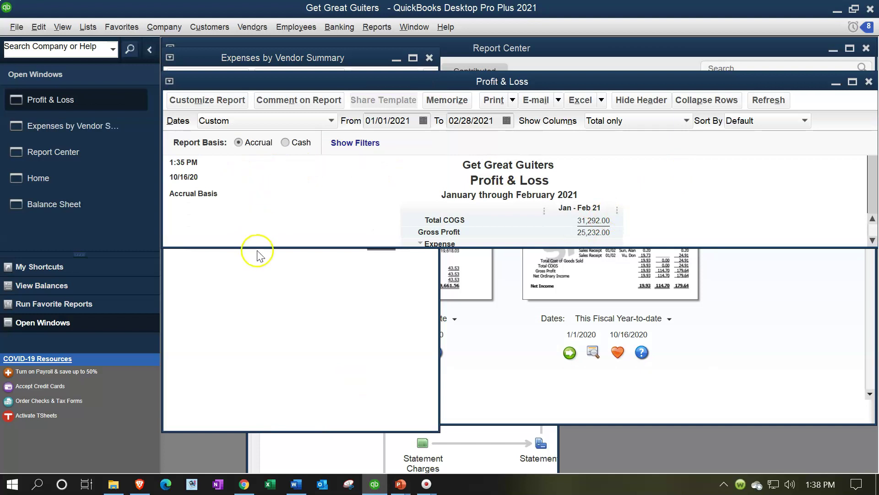
pyautogui.moveTo(161, 194); pyautogui.dragTo(538, 220)
pyautogui.moveTo(609, 81); pyautogui.dragTo(517, 61)
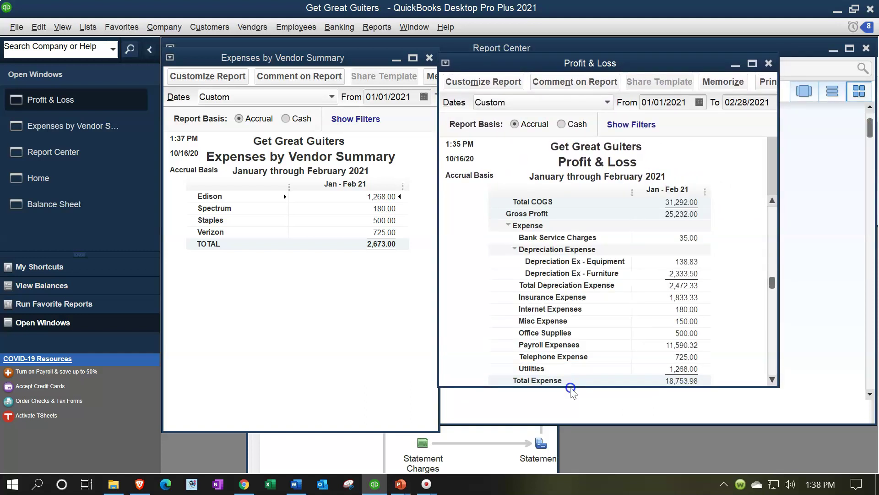
pyautogui.scroll(-1, 575, 338)
pyautogui.scroll(1, 577, 341)
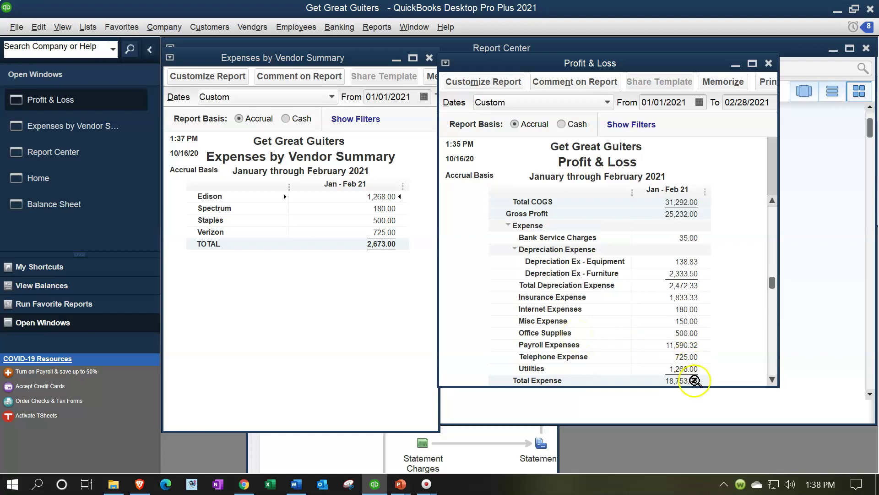
pyautogui.moveTo(696, 387); pyautogui.dragTo(696, 415)
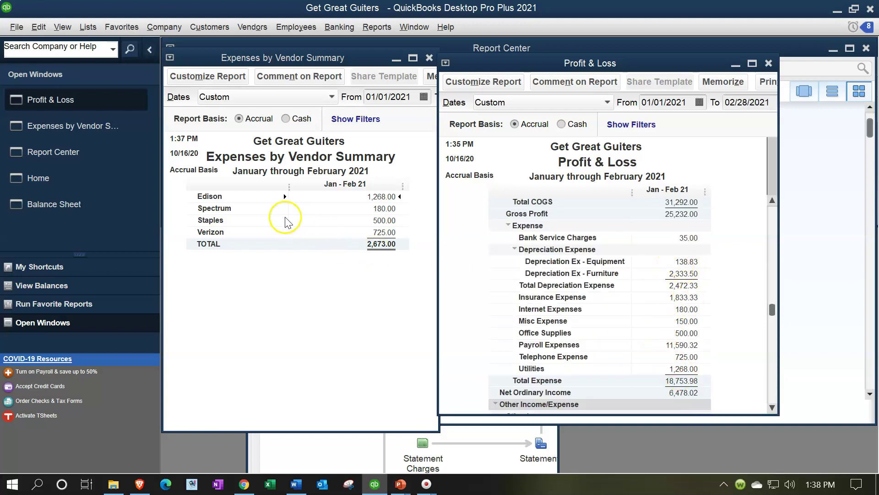
# Compare Bank Service Charges on the Profit & Loss with the vendor expenses, and drill down into its transaction detail.
pyautogui.click(687, 238)
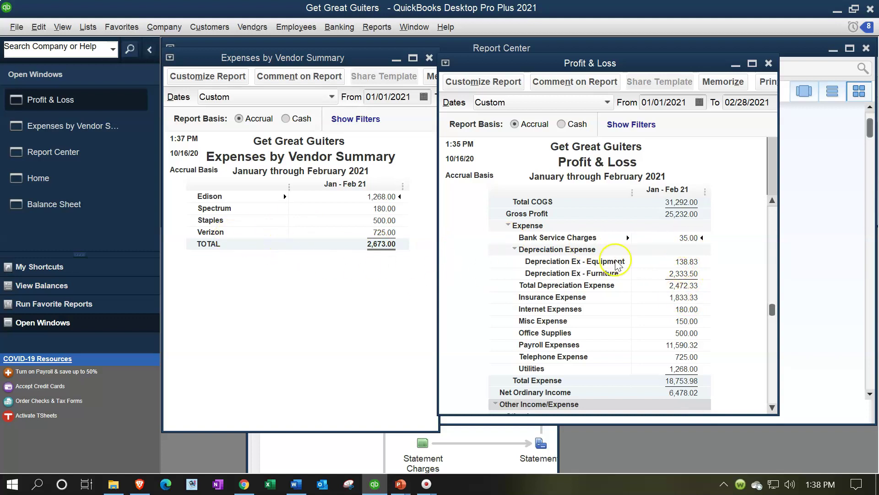
pyautogui.click(684, 234)
pyautogui.click(263, 220)
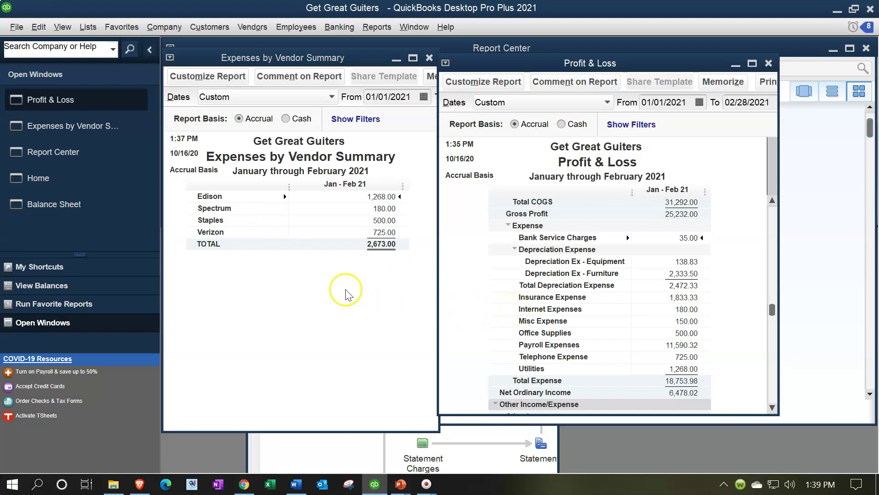
pyautogui.doubleClick(697, 241)
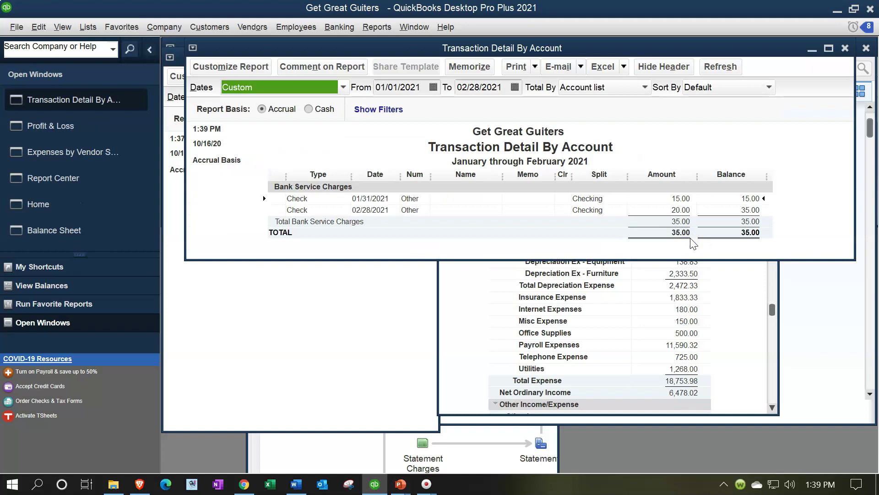
# Open the 02/28/2021 Bank Service Charges check to inspect its payee, and close both the check and the transaction detail.
pyautogui.click(681, 210)
pyautogui.doubleClick(681, 210)
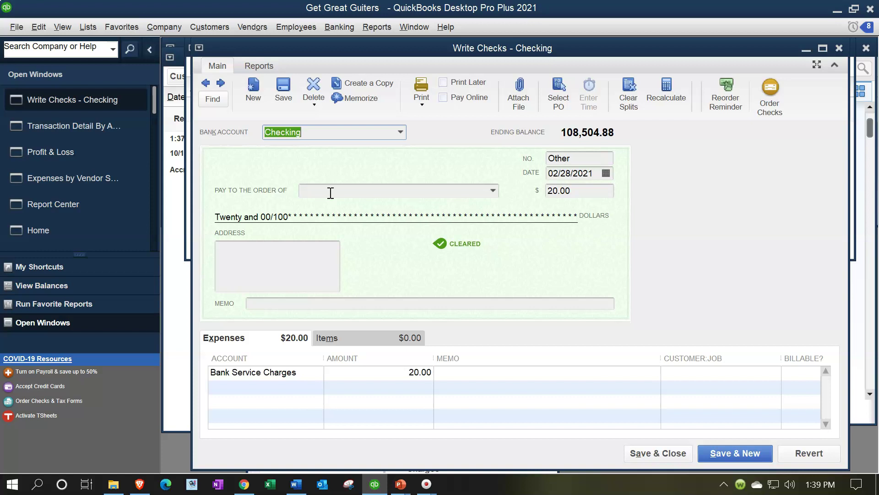
pyautogui.click(337, 397)
pyautogui.click(839, 48)
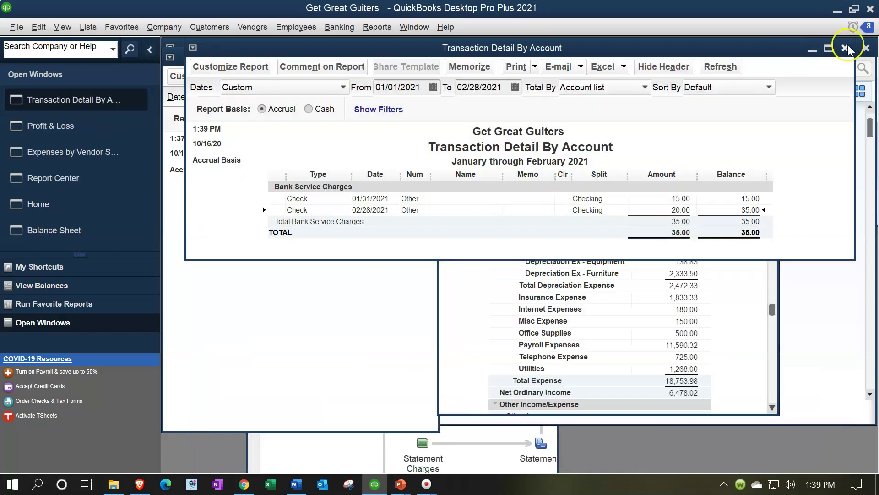
pyautogui.click(845, 48)
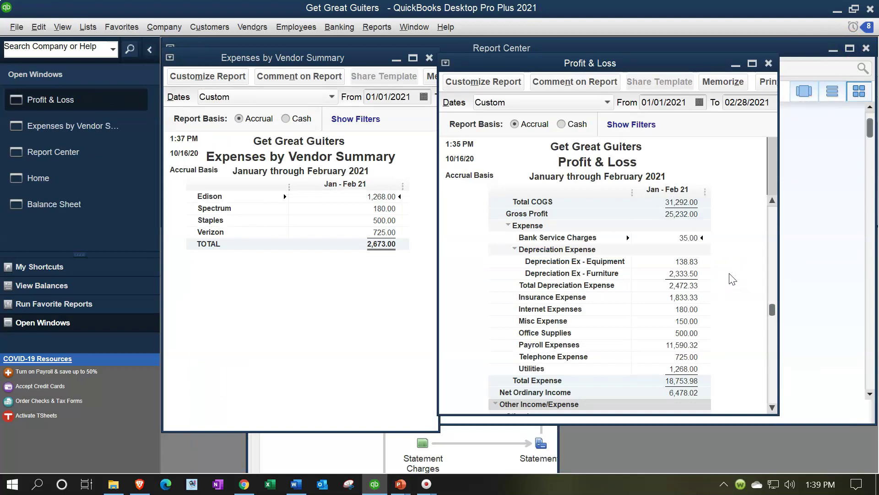
# Drill down into Depreciation Ex - Furniture on the Profit & Loss to examine its transaction type and name, and close the detail.
pyautogui.click(687, 264)
pyautogui.click(692, 273)
pyautogui.doubleClick(682, 277)
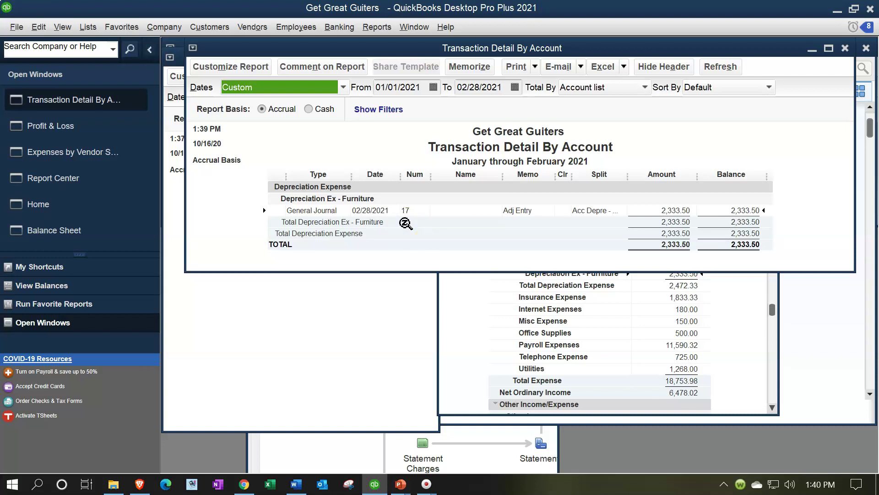
pyautogui.click(845, 48)
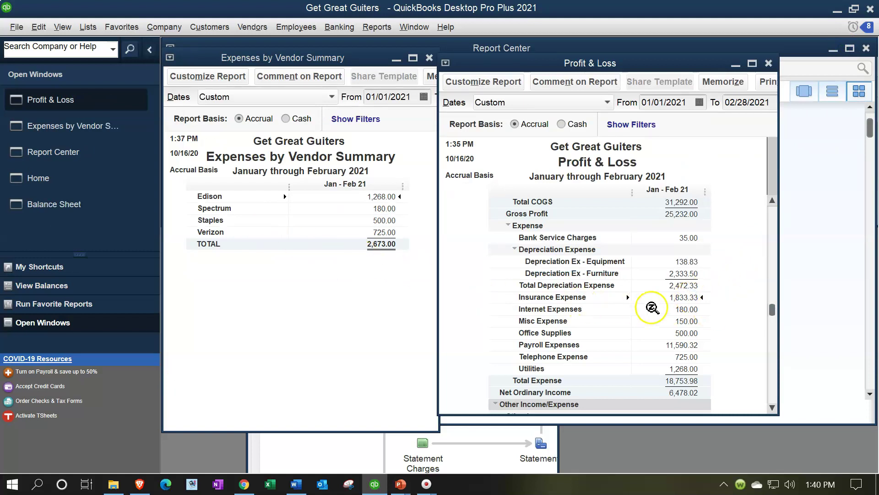
# Examine the transaction detail behind Insurance Expense and Internet Expenses on the Profit & Loss, closing each detail report.
pyautogui.doubleClick(678, 299)
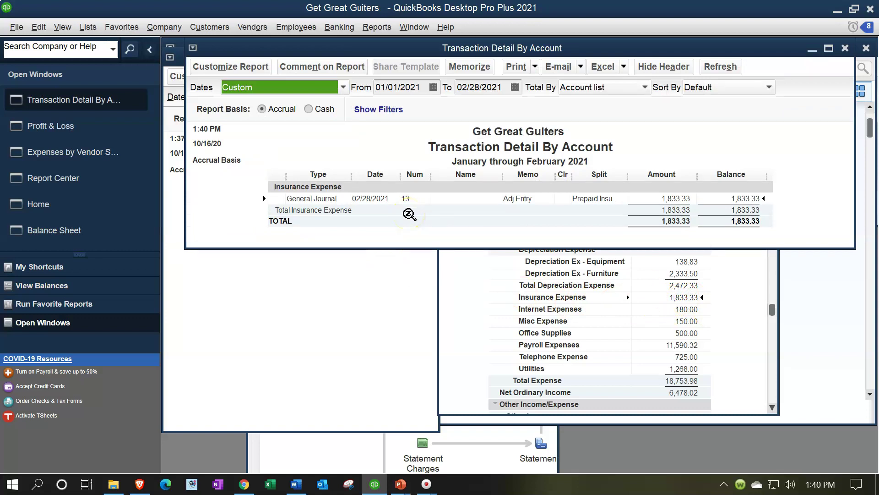
pyautogui.click(845, 48)
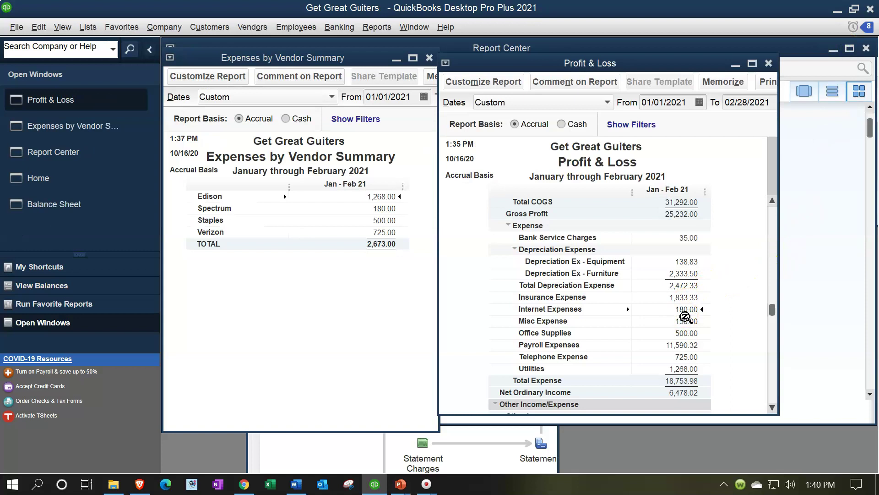
pyautogui.doubleClick(685, 315)
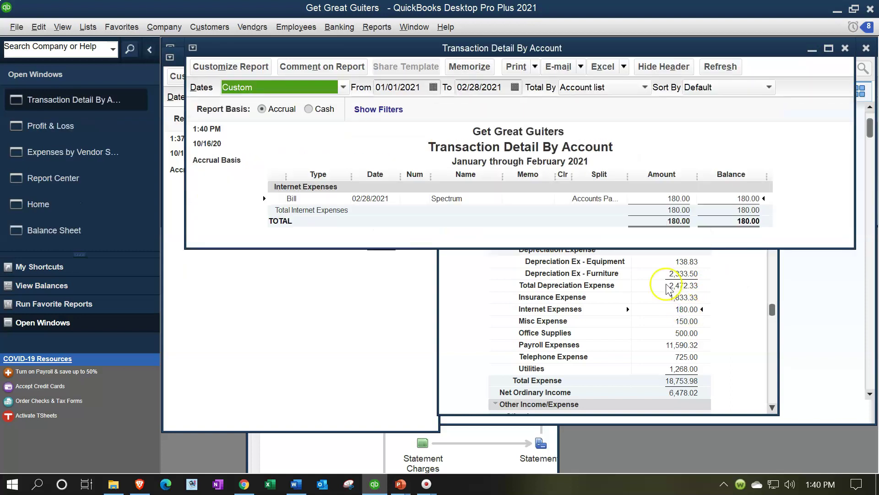
pyautogui.click(845, 48)
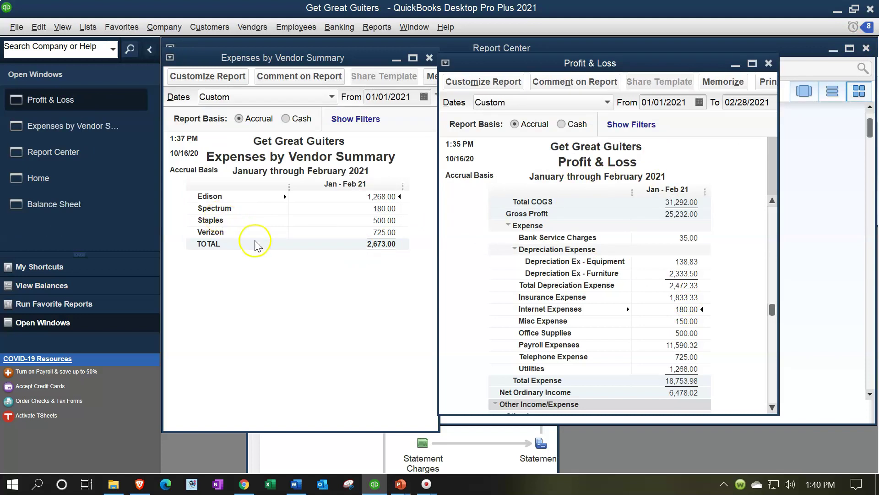
# Drill down from Misc Expense to its 01/31/2021 check to inspect the payee, and close the check and detail report.
pyautogui.doubleClick(681, 321)
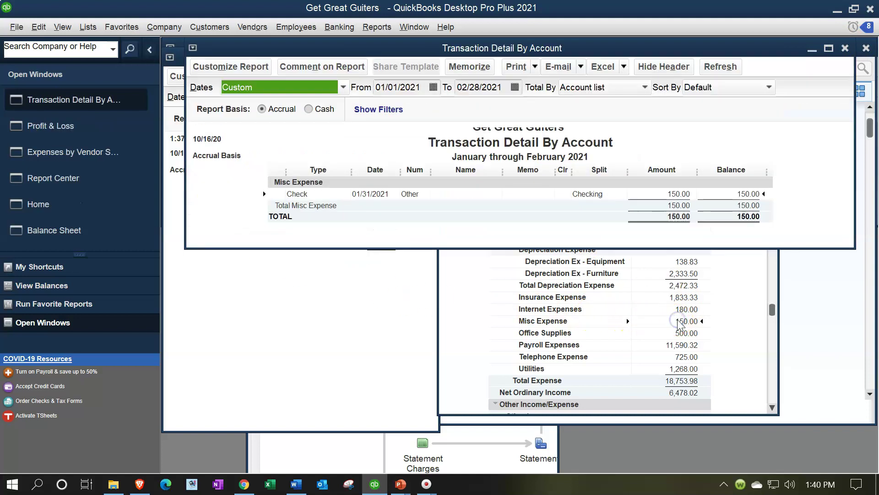
pyautogui.doubleClick(684, 202)
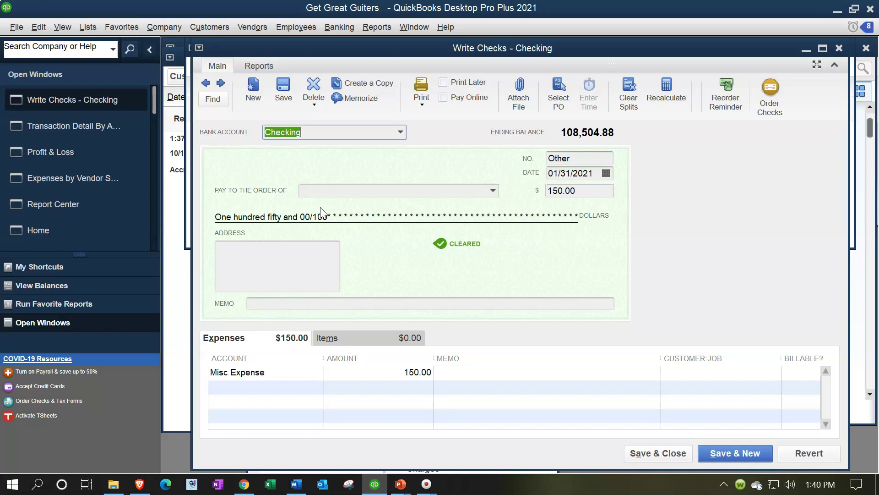
pyautogui.click(839, 47)
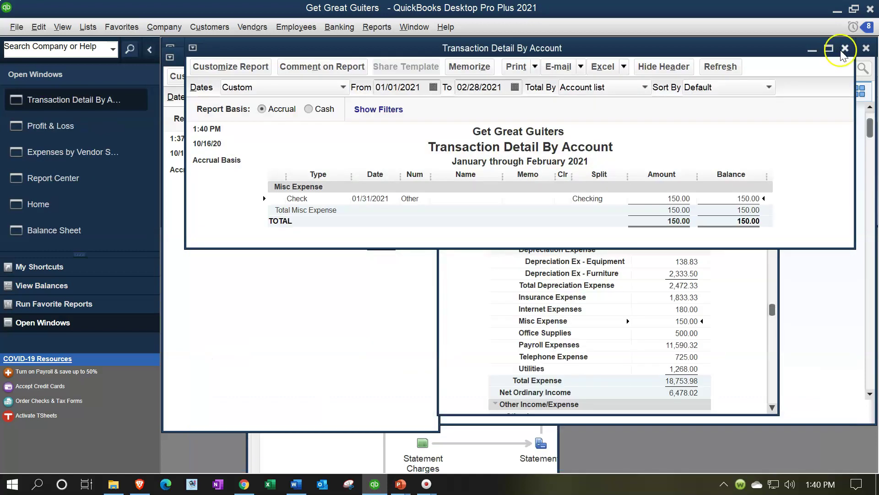
pyautogui.click(848, 47)
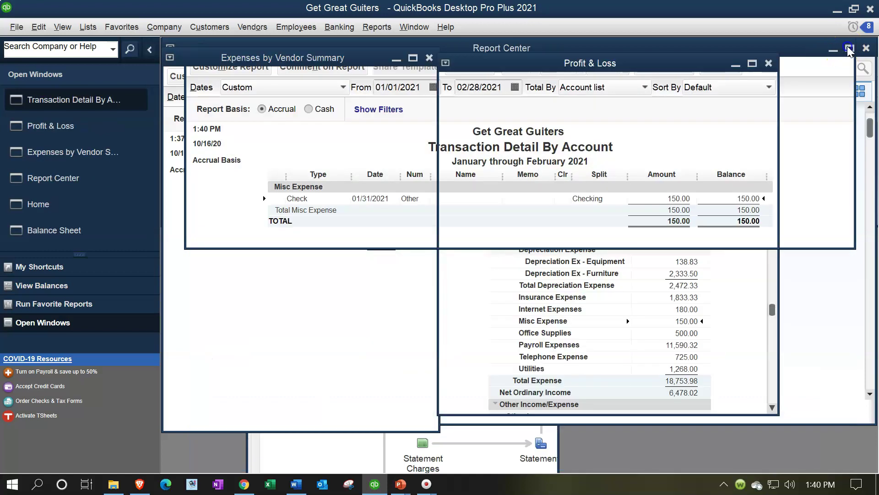
# Examine the Office Supplies transaction detail, close it, and compare the amount with Staples on the Expenses by Vendor Summary.
pyautogui.doubleClick(687, 332)
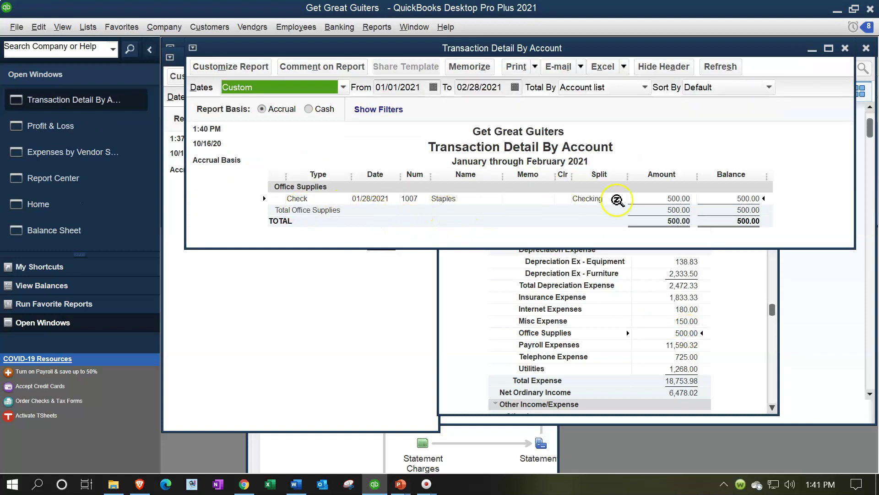
pyautogui.click(845, 48)
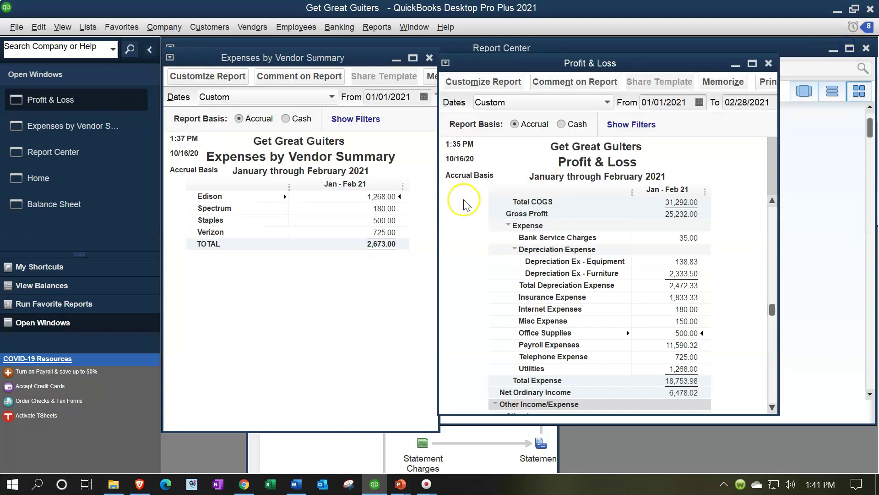
pyautogui.click(375, 224)
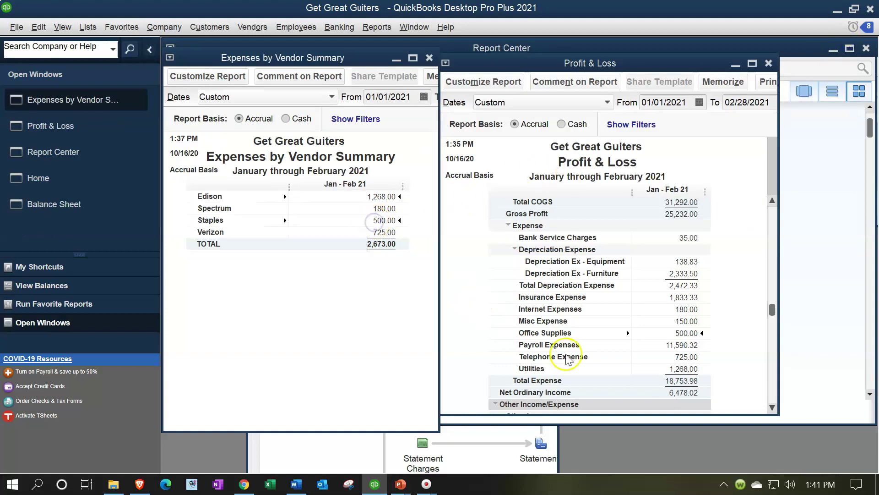
# Examine the vendors behind Telephone Expense and Utilities in their transaction details, closing each to compare with the Expenses by Vendor Summary.
pyautogui.click(674, 352)
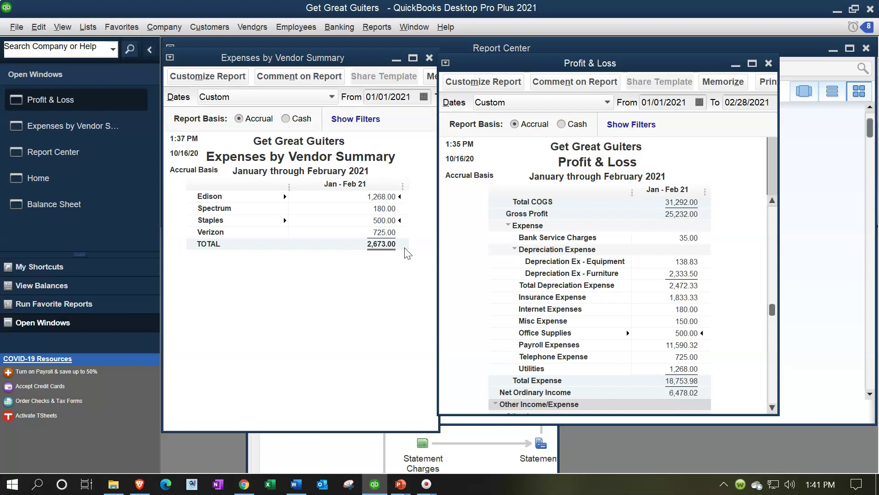
pyautogui.doubleClick(684, 358)
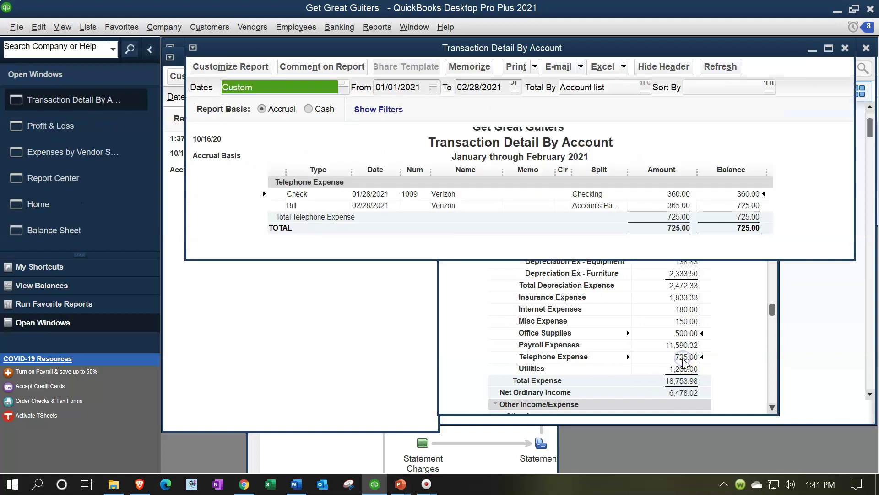
pyautogui.click(845, 48)
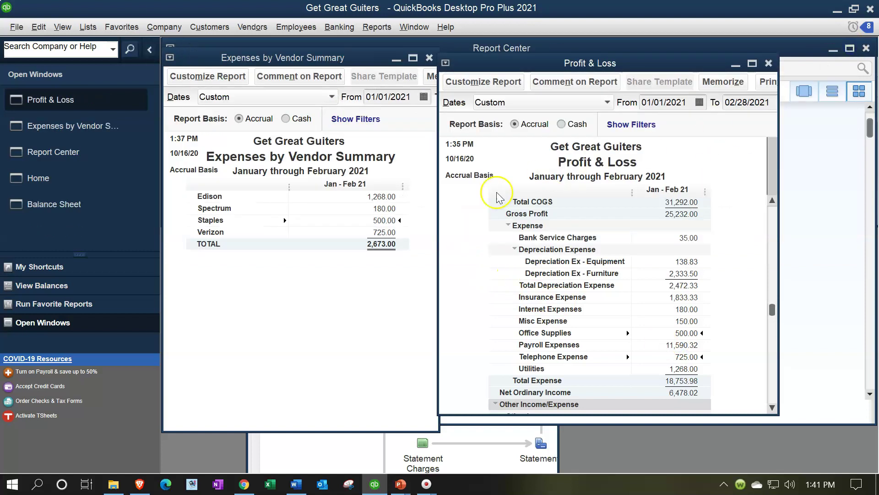
pyautogui.doubleClick(672, 369)
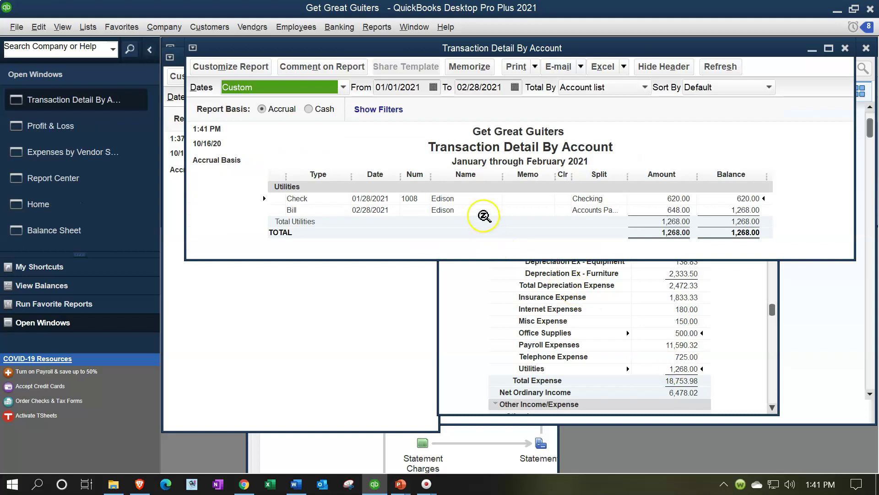
pyautogui.click(845, 49)
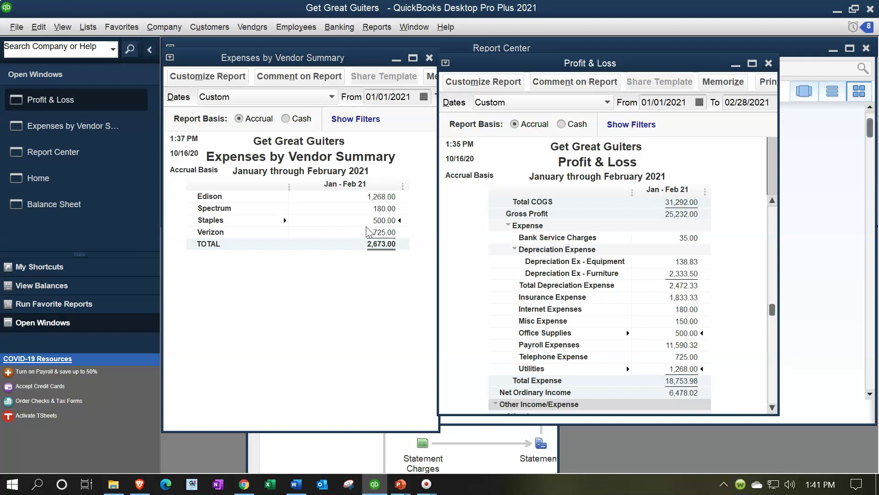
pyautogui.click(624, 363)
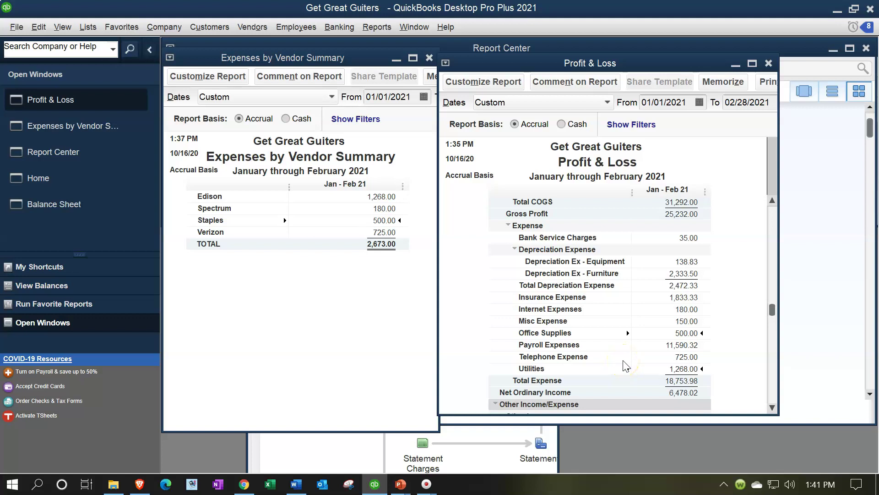